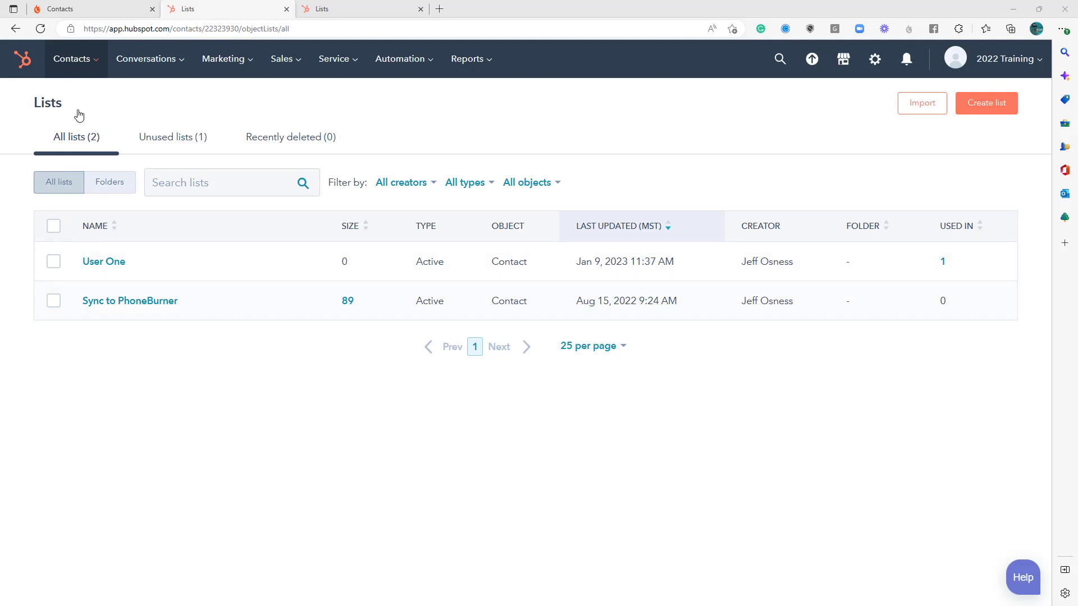
Examine the sync overview and connected accounts of the PhoneBurner app built by HubSpot in HubSpot's connected apps settings.
click(90, 9)
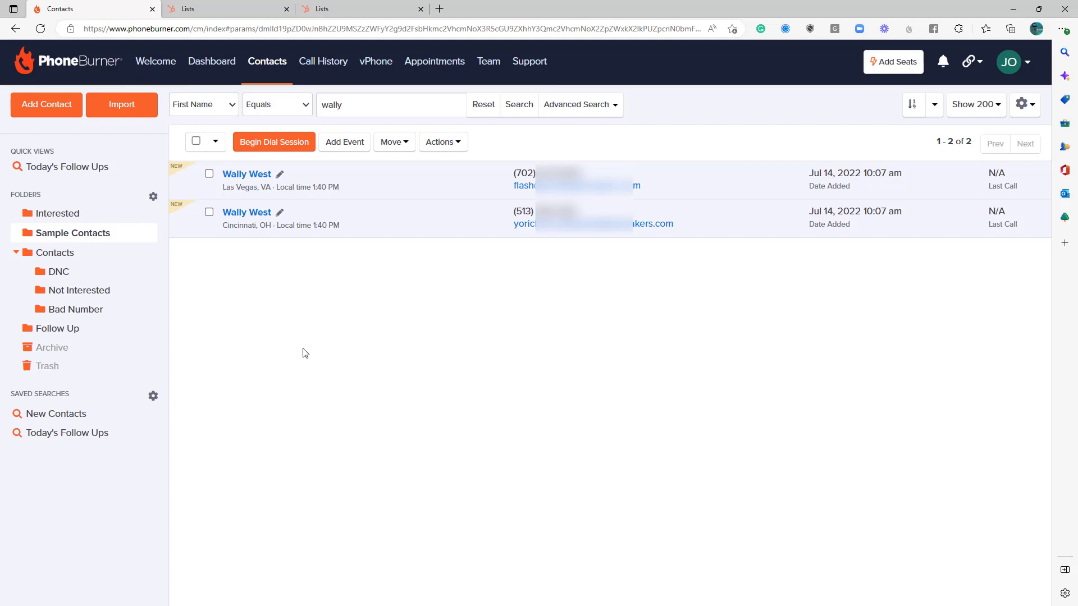
click(239, 12)
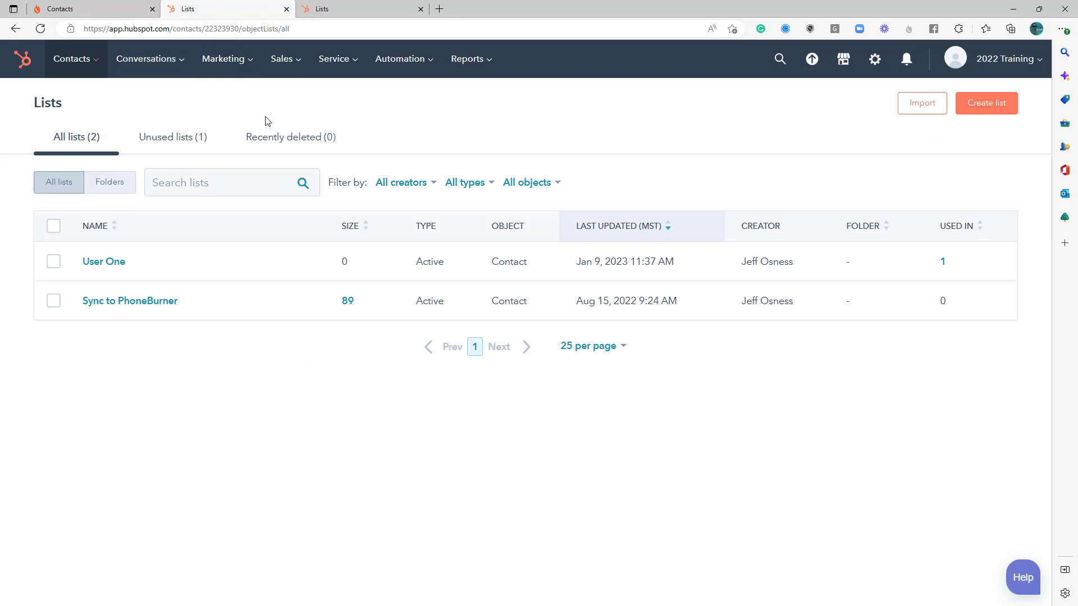
click(876, 65)
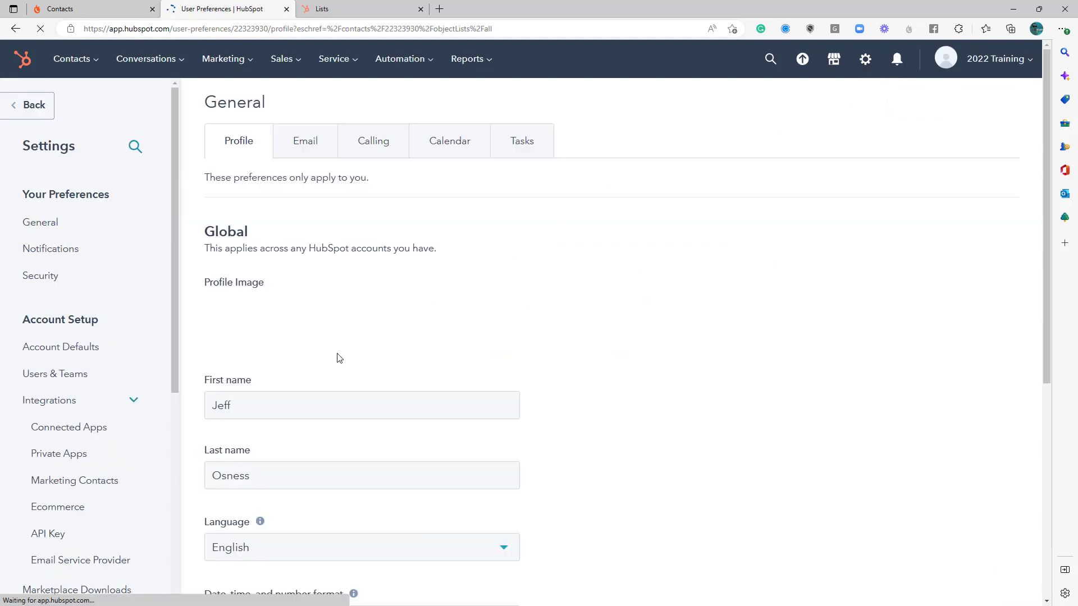
click(64, 402)
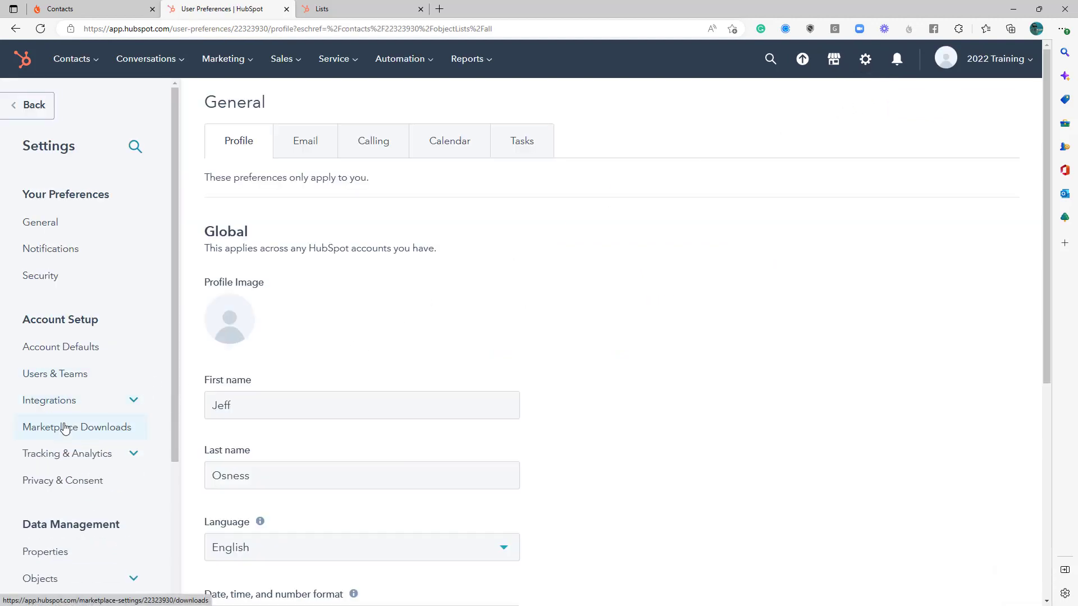
click(63, 405)
click(57, 424)
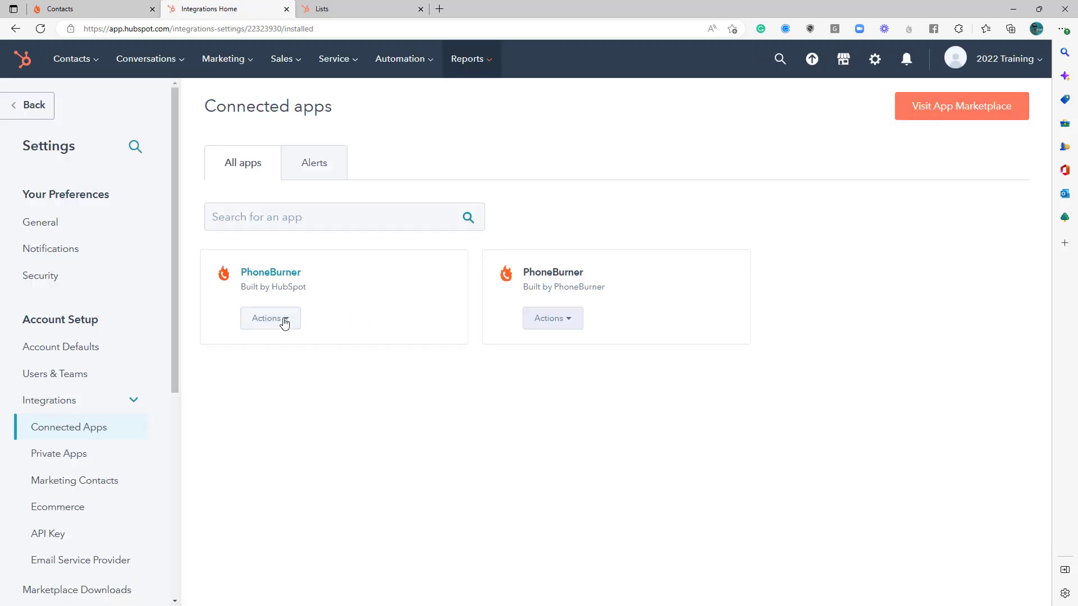
click(284, 322)
click(287, 359)
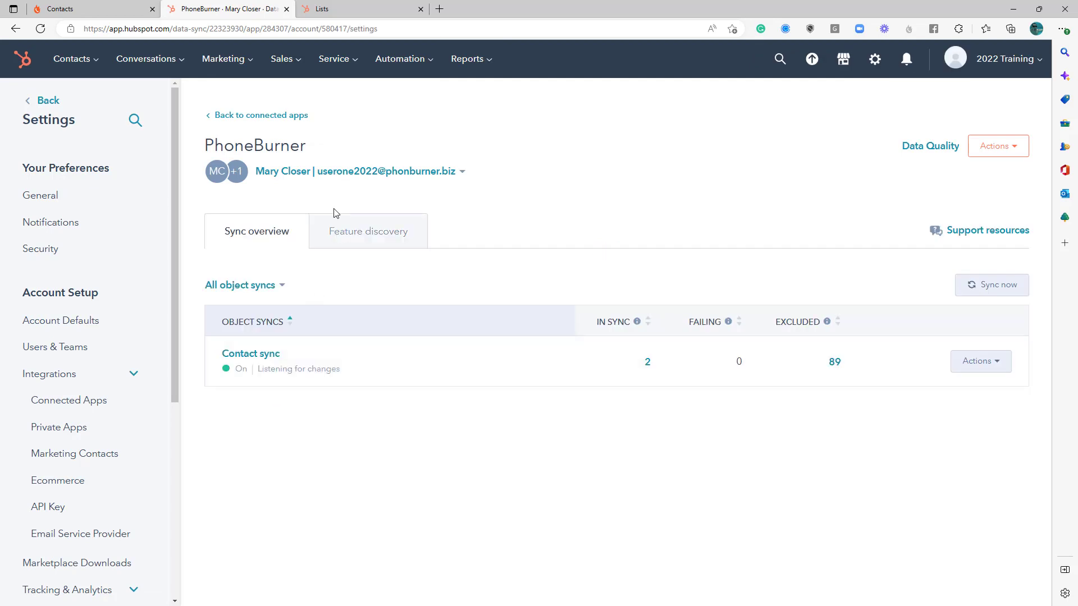
click(462, 175)
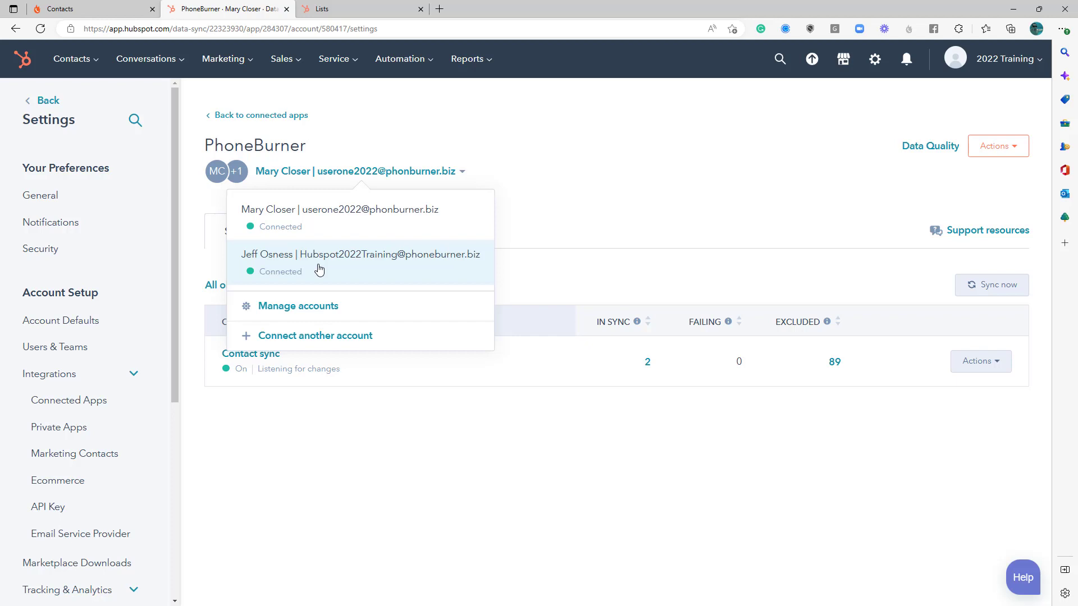
click(501, 263)
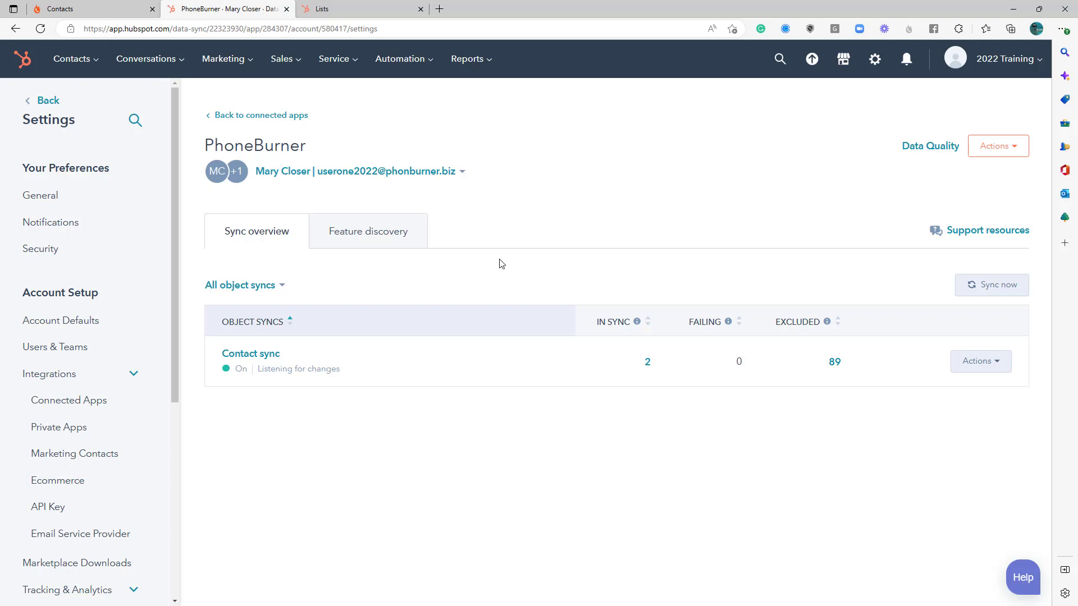
Turn off the contact sync for the PhoneBurner connected app.
click(976, 363)
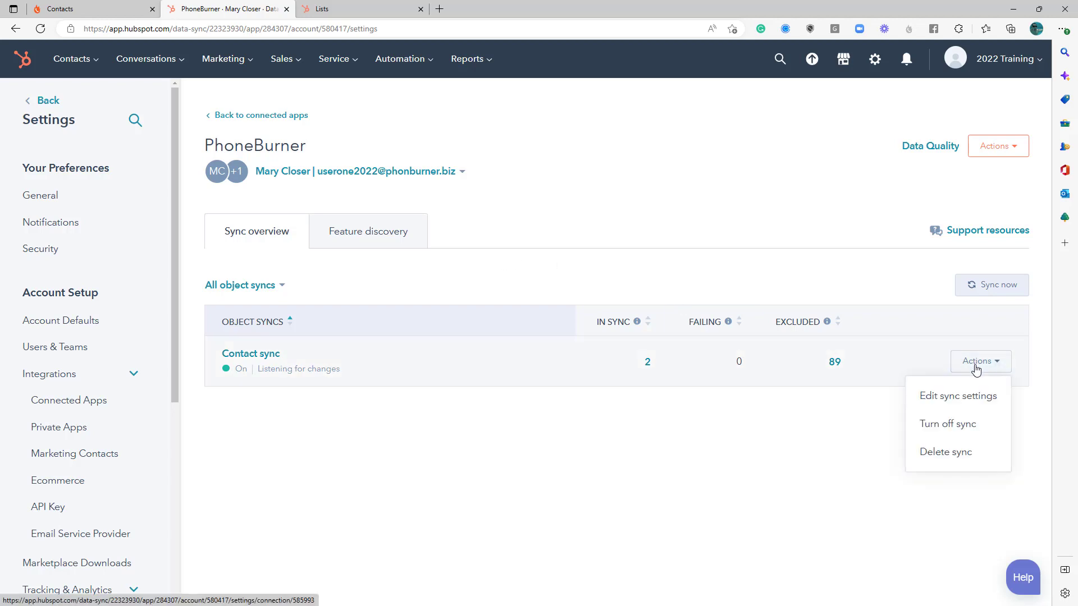
click(954, 427)
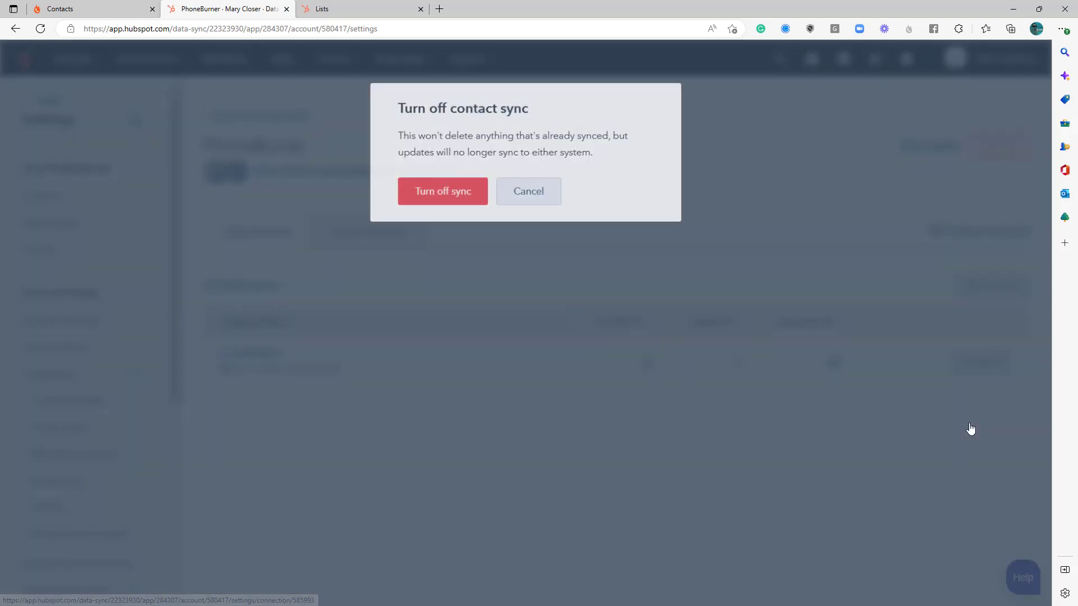
click(436, 203)
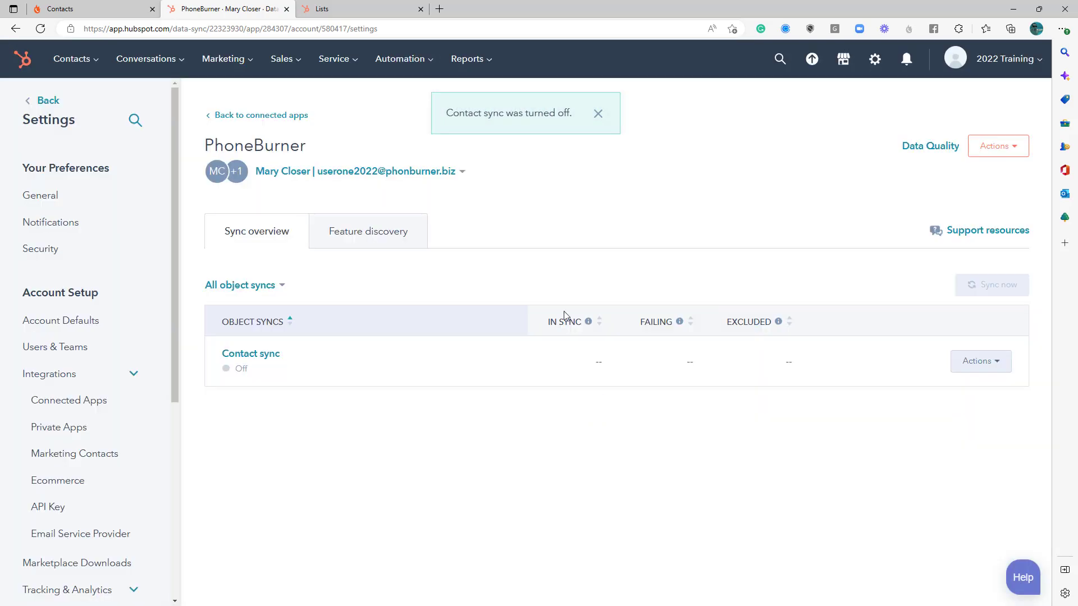
Switch the PhoneBurner team access mode to Networked, entering confirm to approve the conversion.
click(93, 10)
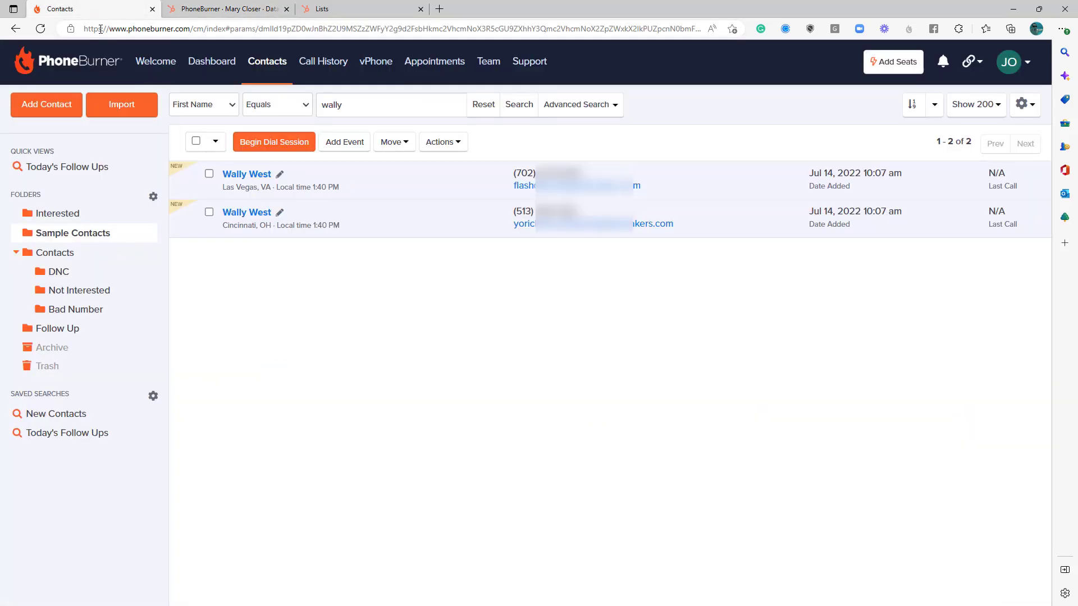
click(1010, 62)
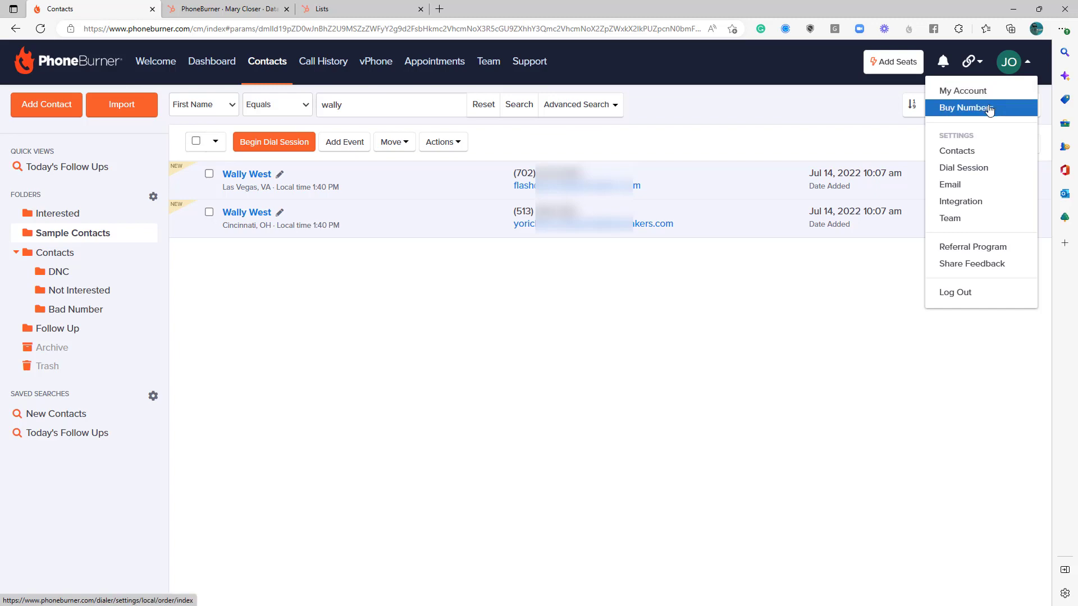
click(966, 219)
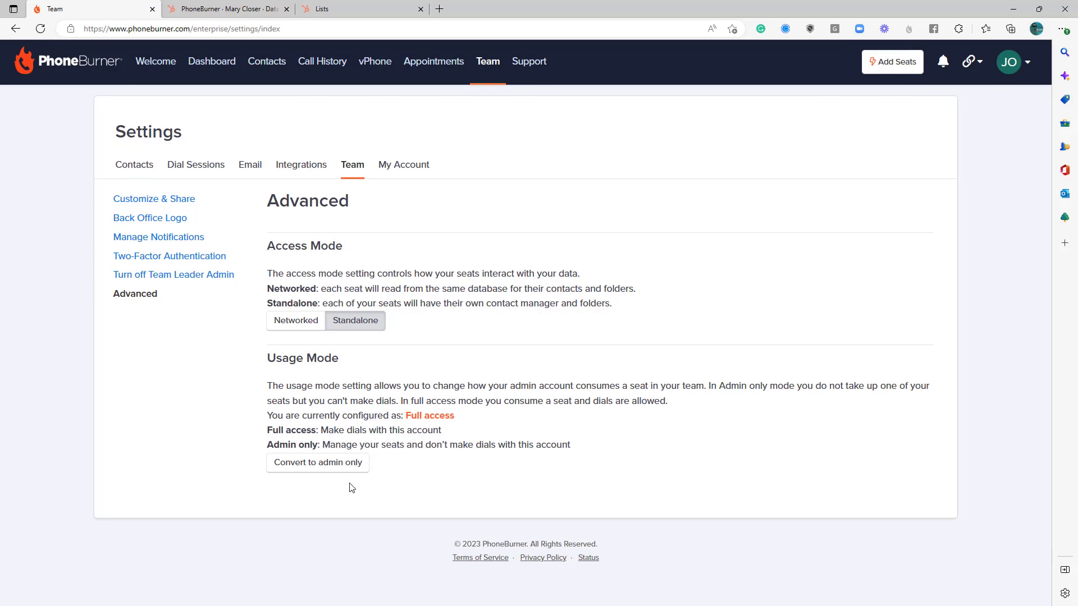
click(305, 320)
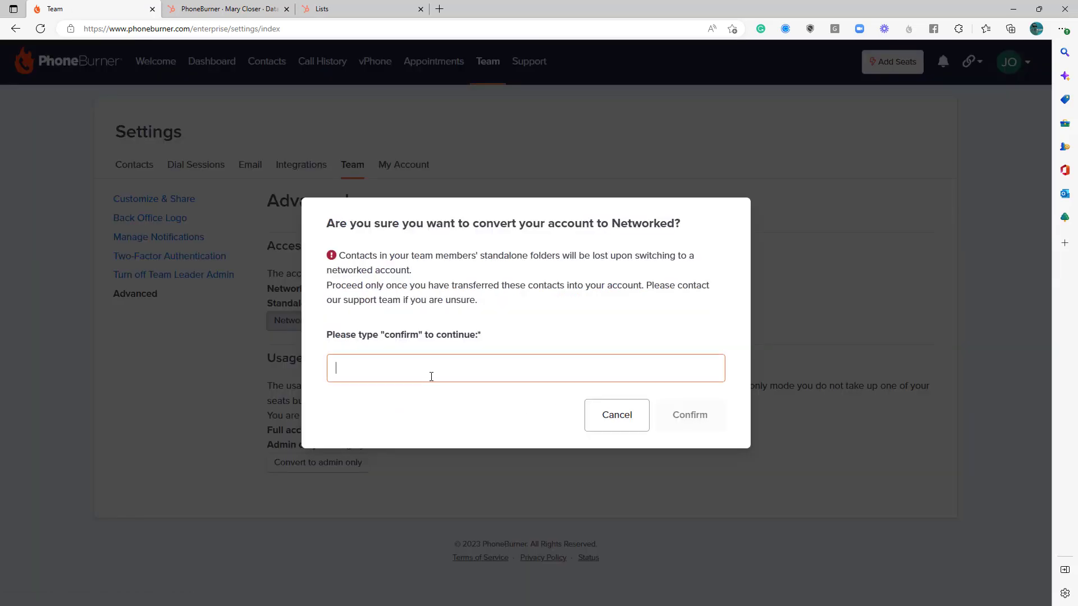
text(confirm)
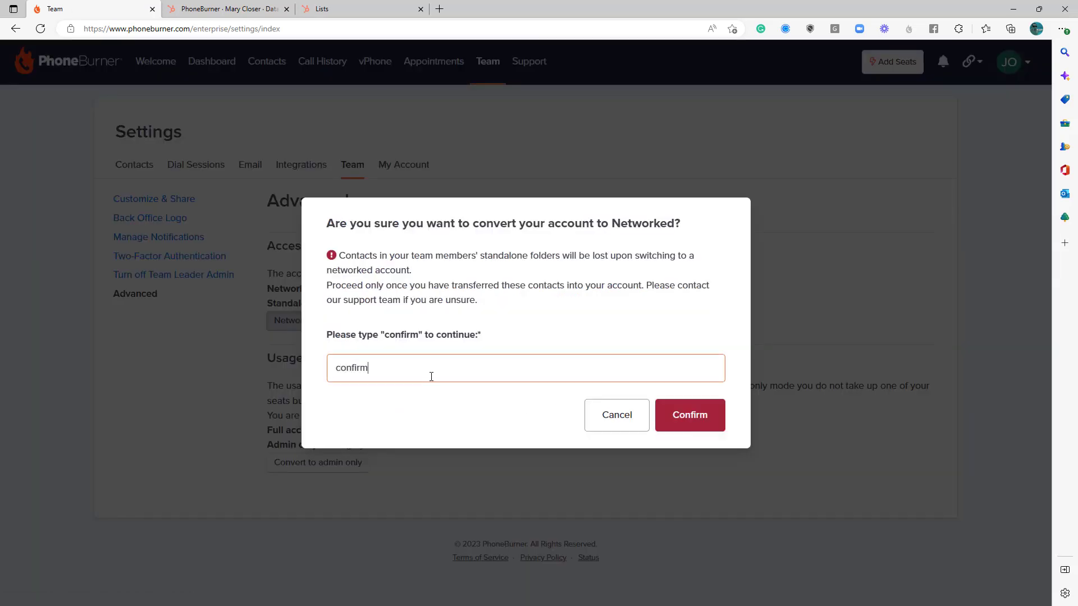
click(683, 414)
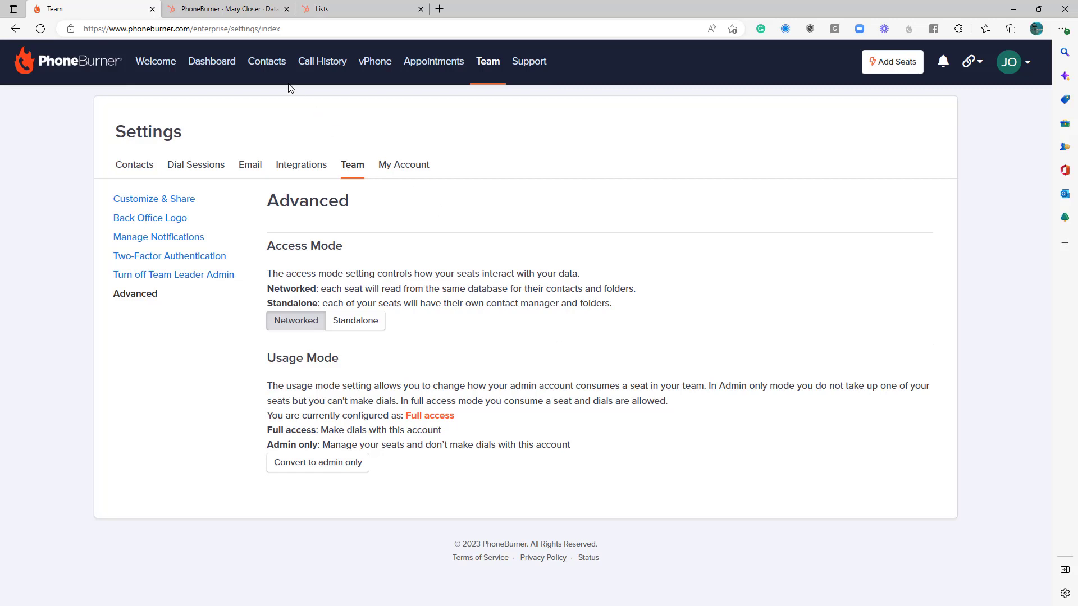
Open the Contacts folder and select all of its contacts.
click(263, 63)
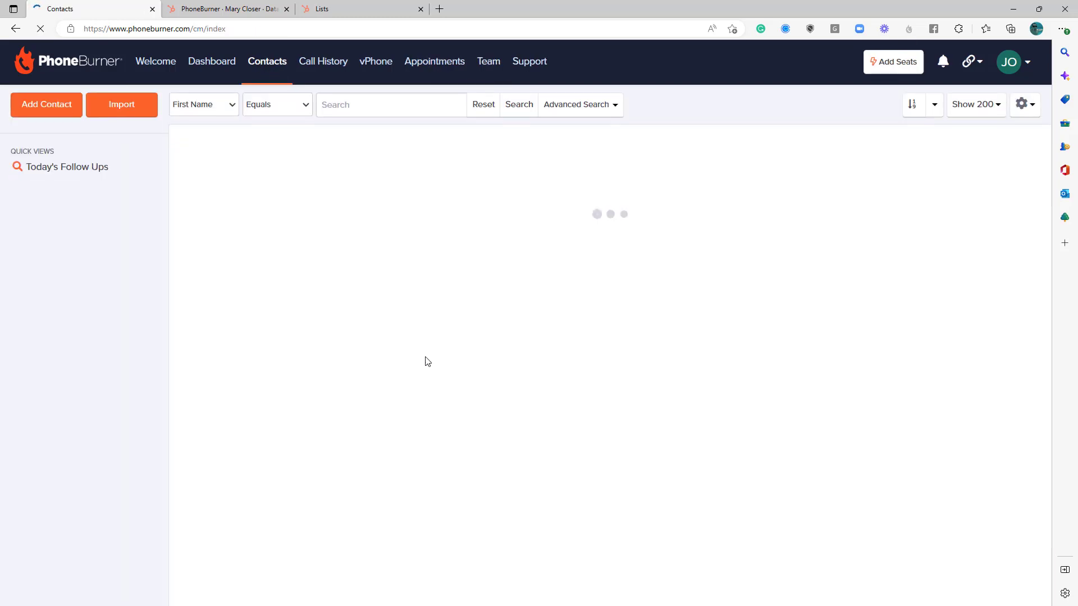
click(65, 255)
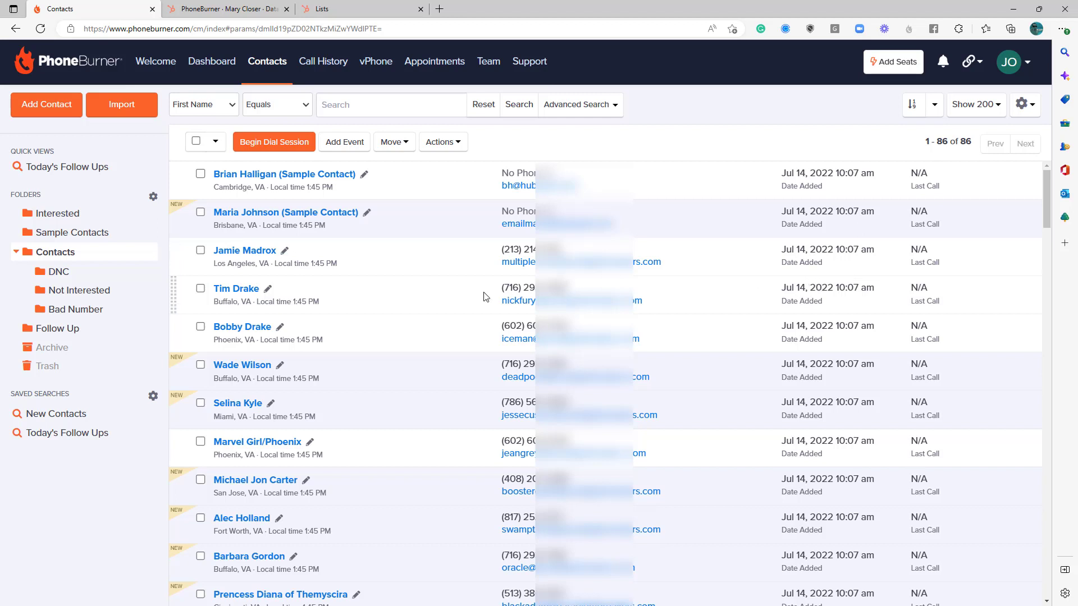
click(195, 140)
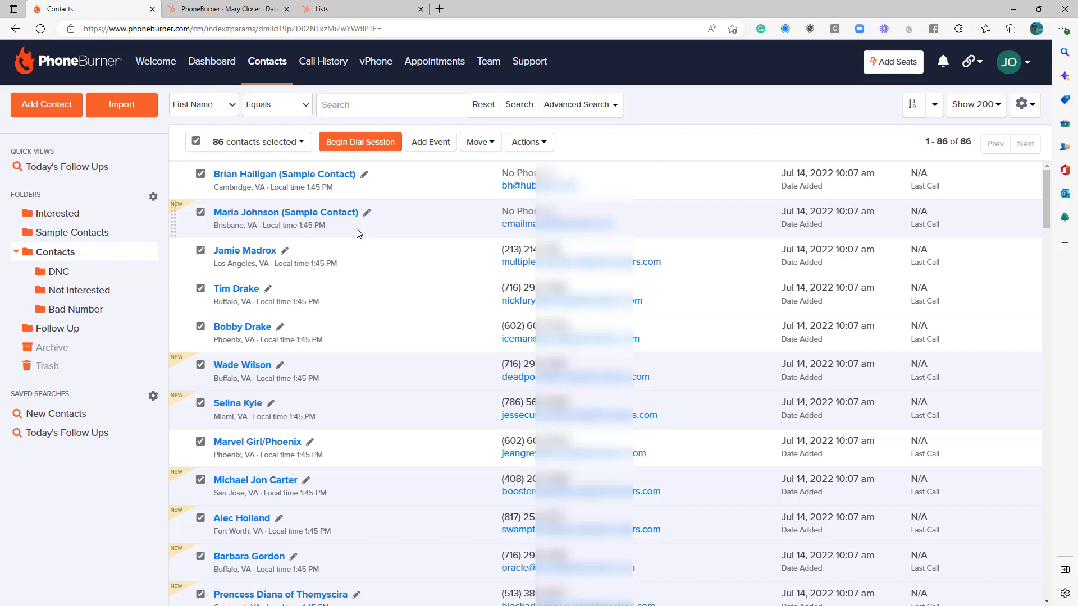
Open the LeadStream settings page and close the LeadStream overview video.
click(966, 66)
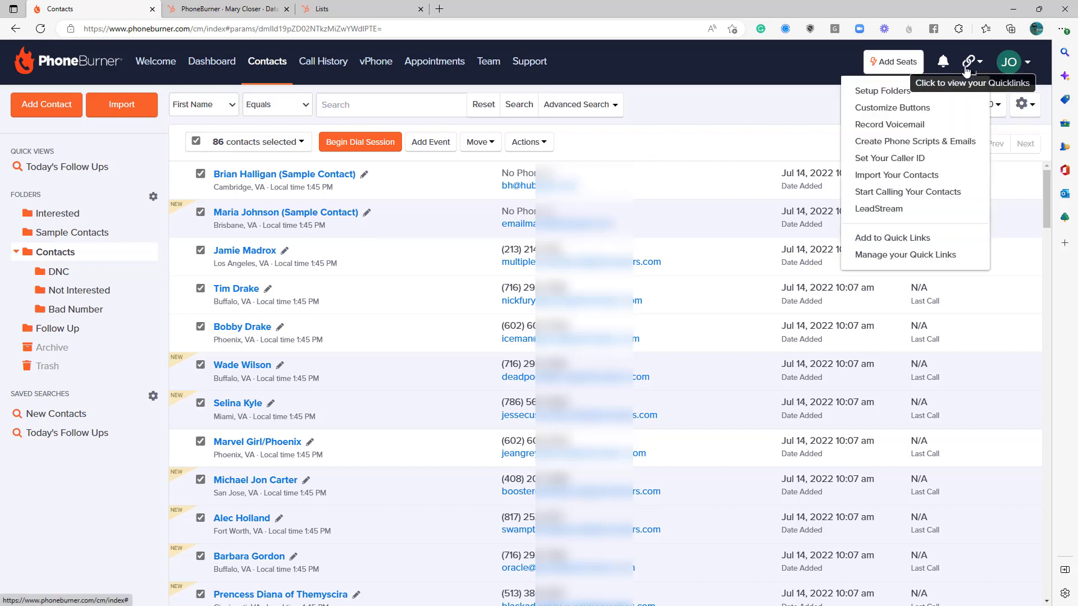
click(895, 211)
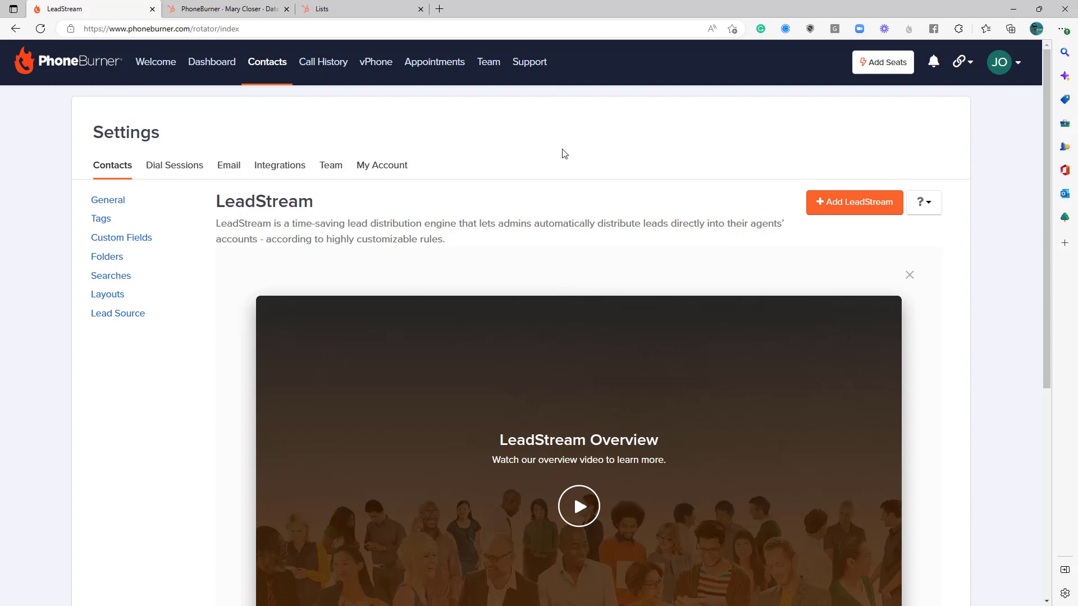
click(157, 29)
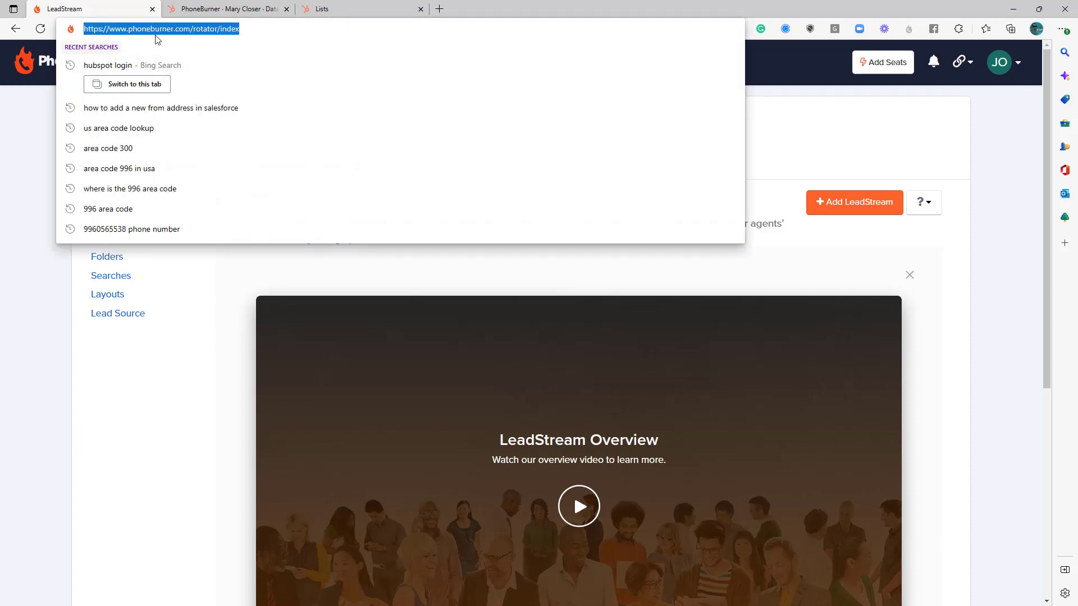
click(809, 120)
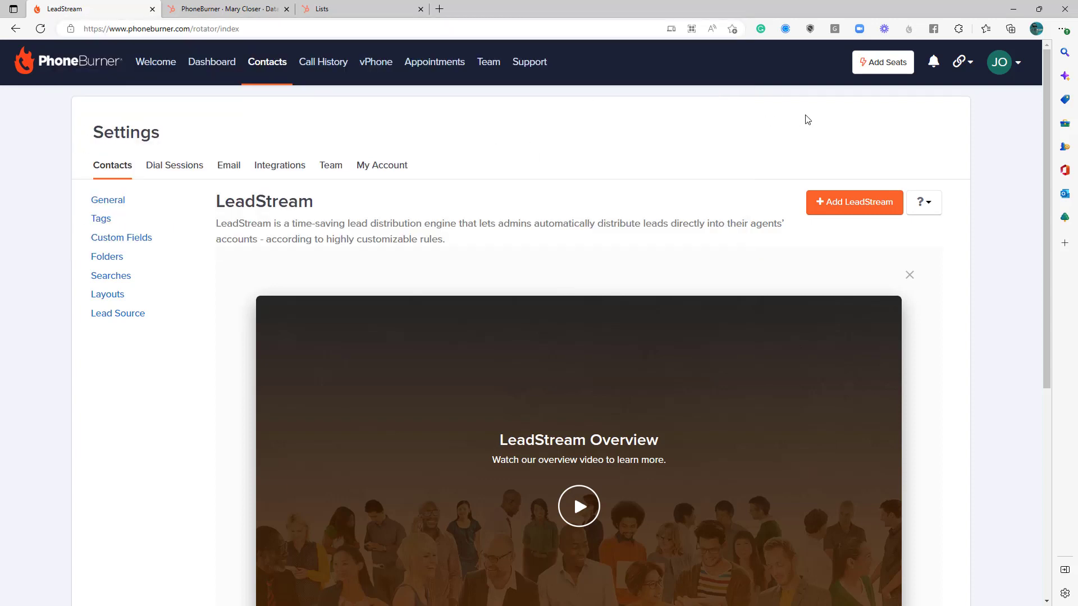
click(960, 63)
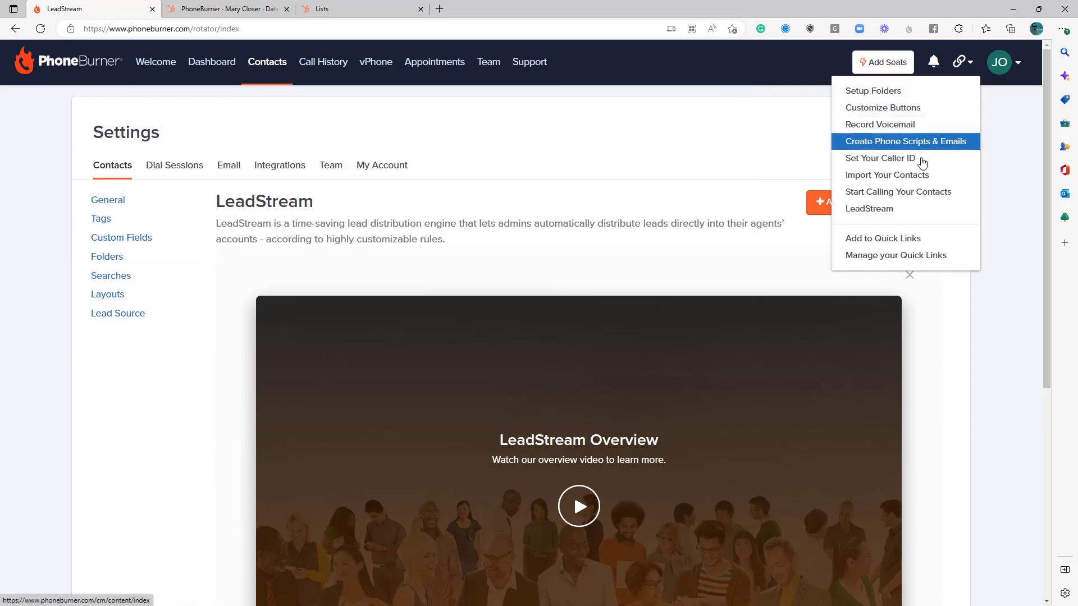
click(584, 152)
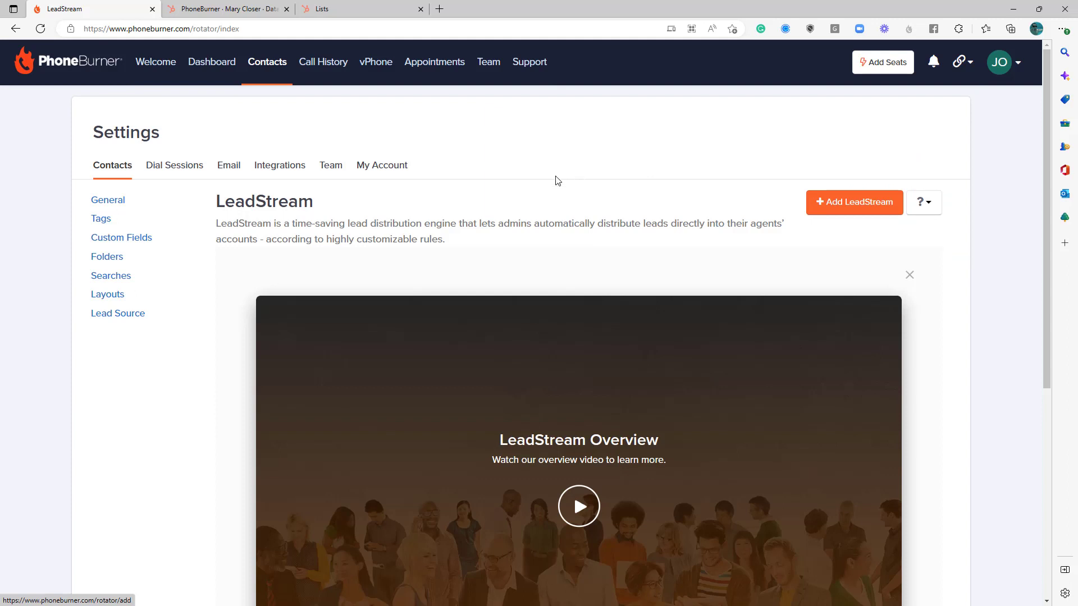
click(909, 275)
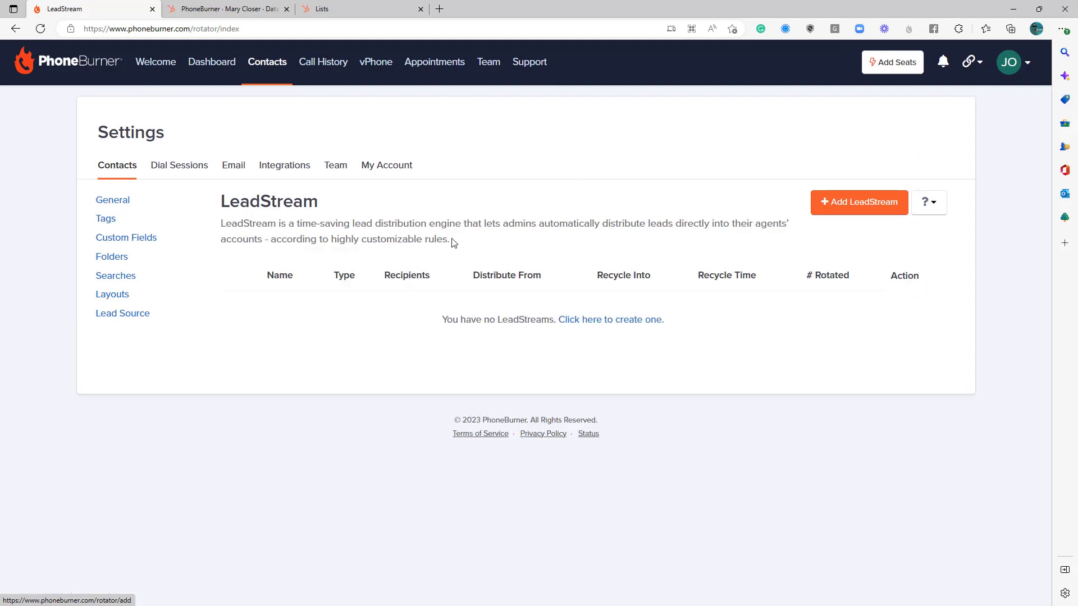
Start a new LeadStream, set its status to Enabled and name it Calling Campaign.
click(836, 207)
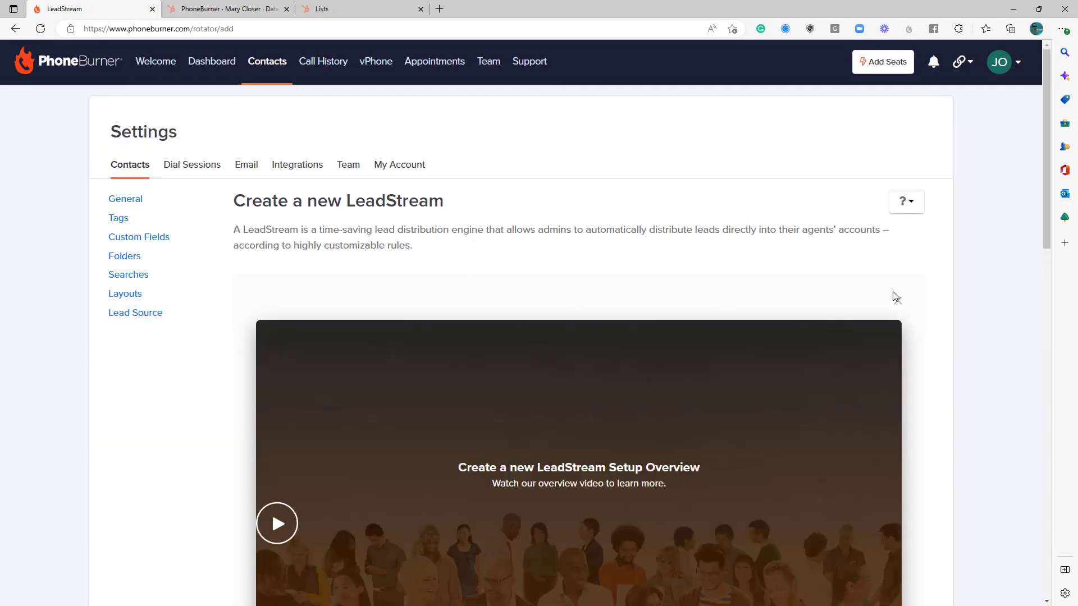
click(909, 306)
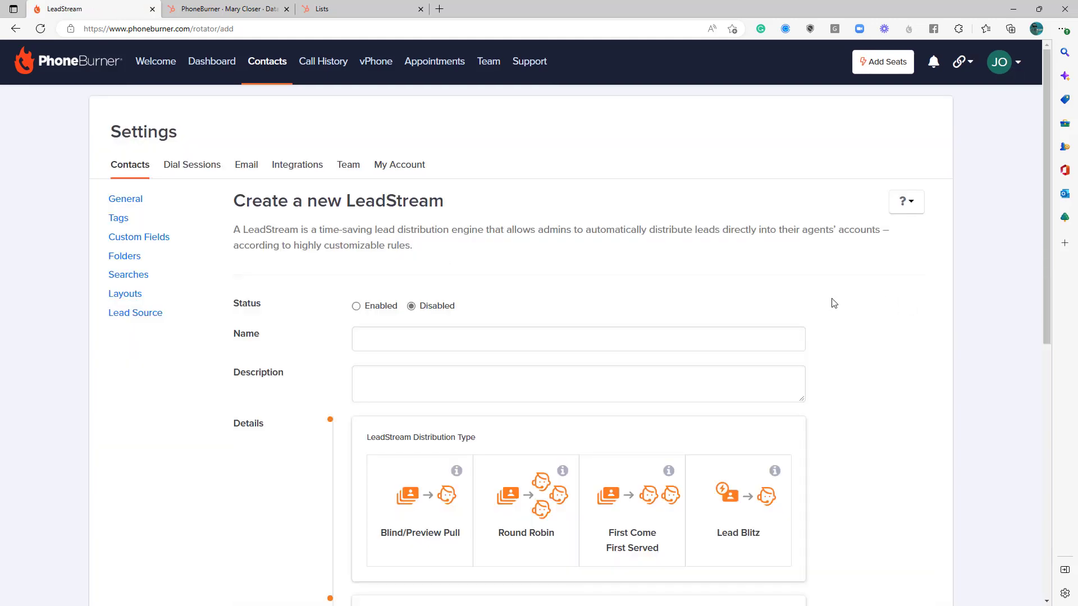
click(388, 308)
click(486, 334)
text(Calling CAmpaign)
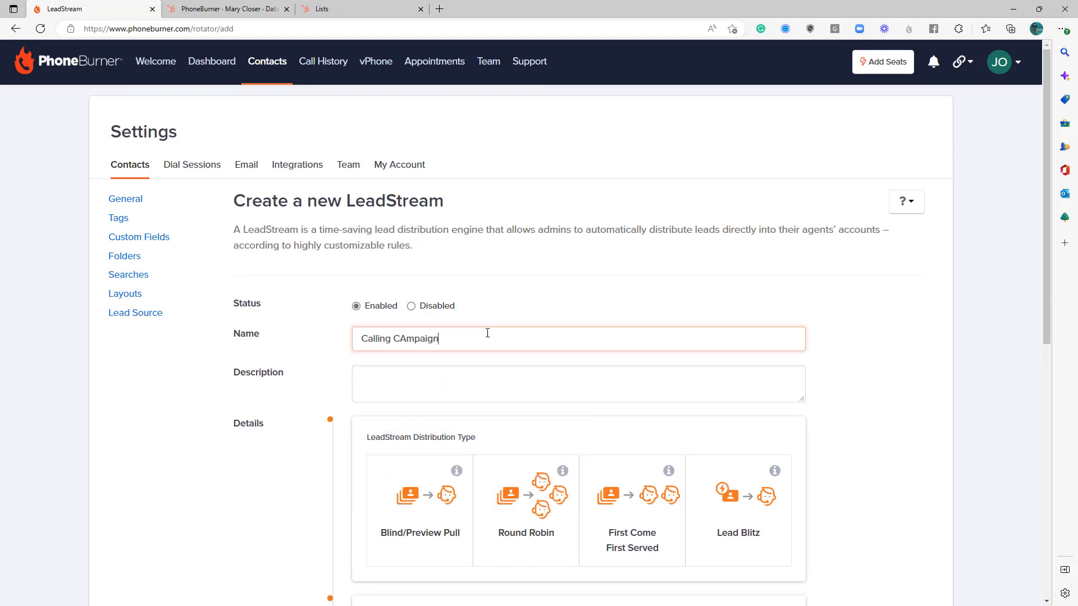
key(BackSpace)
key(BackSpace)
key(BackSpace)
key(BackSpace)
key(BackSpace)
key(BackSpace)
key(BackSpace)
text(ampaign)
click(531, 304)
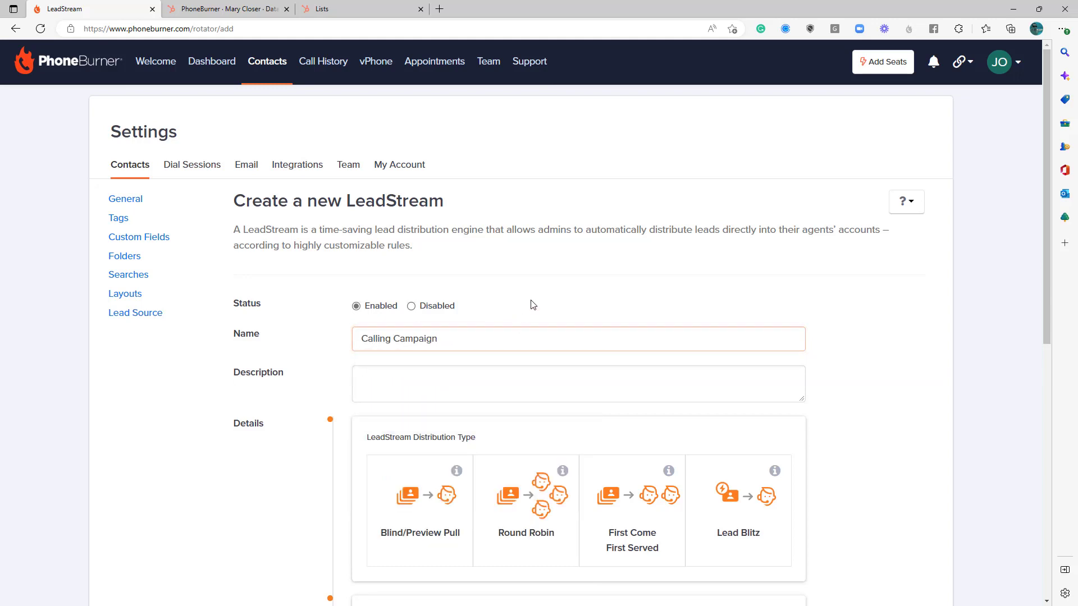
Choose the Blind/Preview Pull distribution type and open the creation of a new dialer preset.
scroll(609, 315, down, 3)
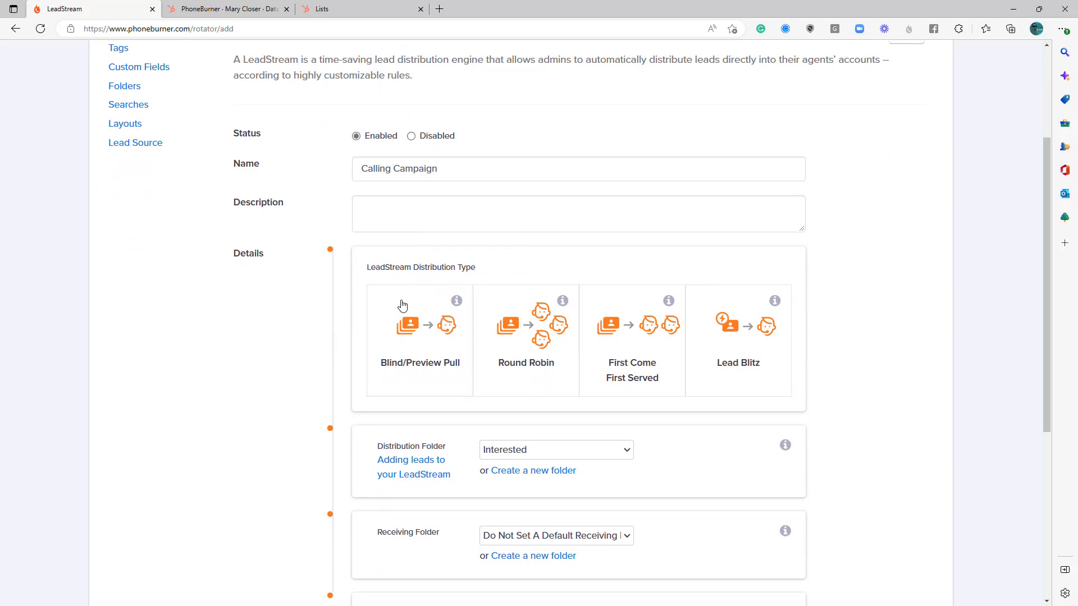
click(439, 345)
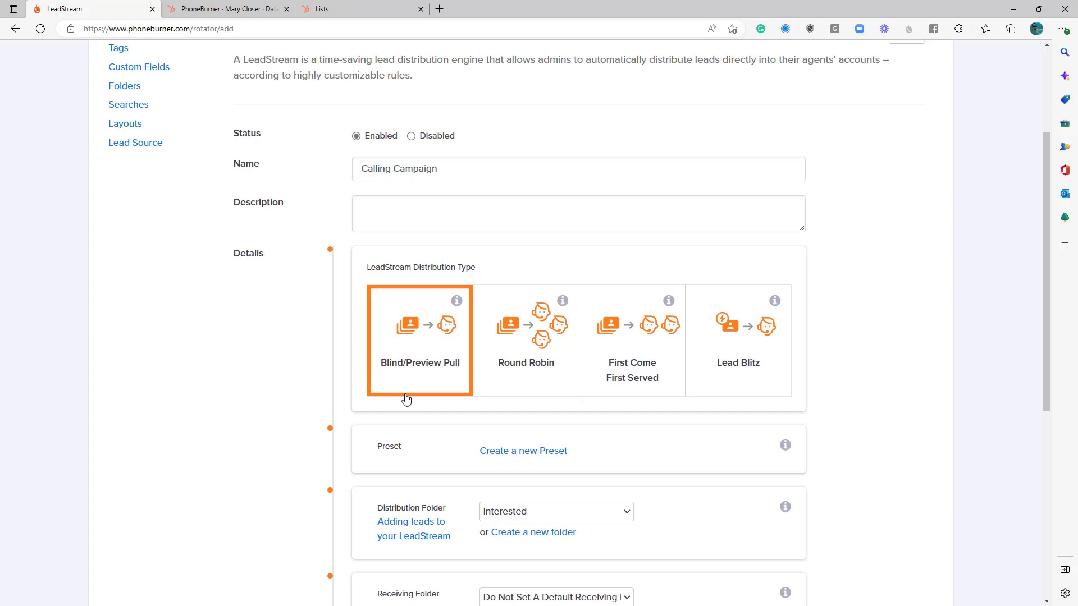
scroll(405, 396, down, 3)
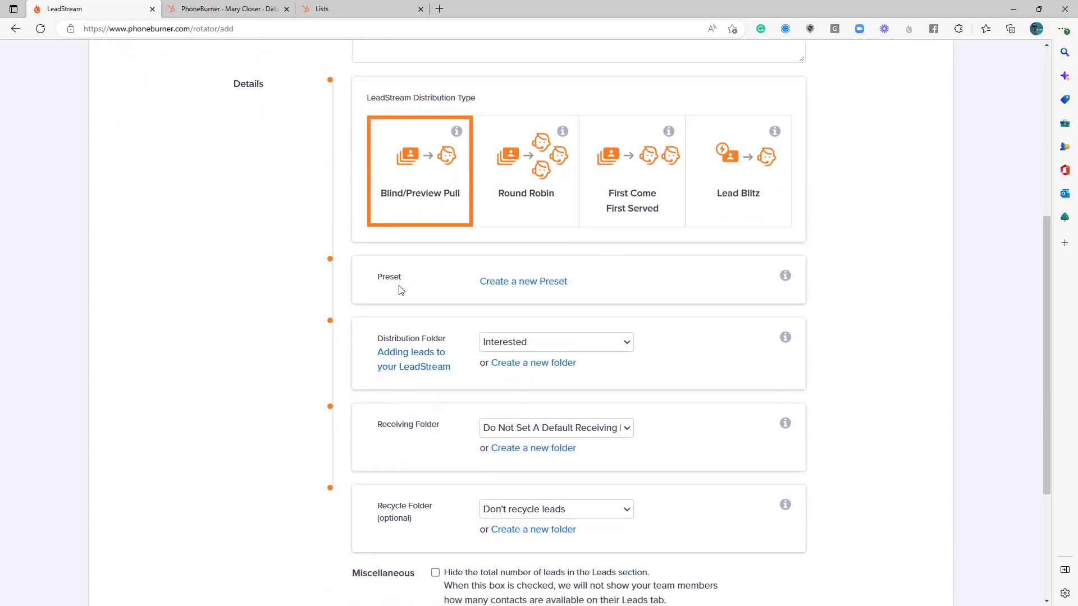
click(528, 291)
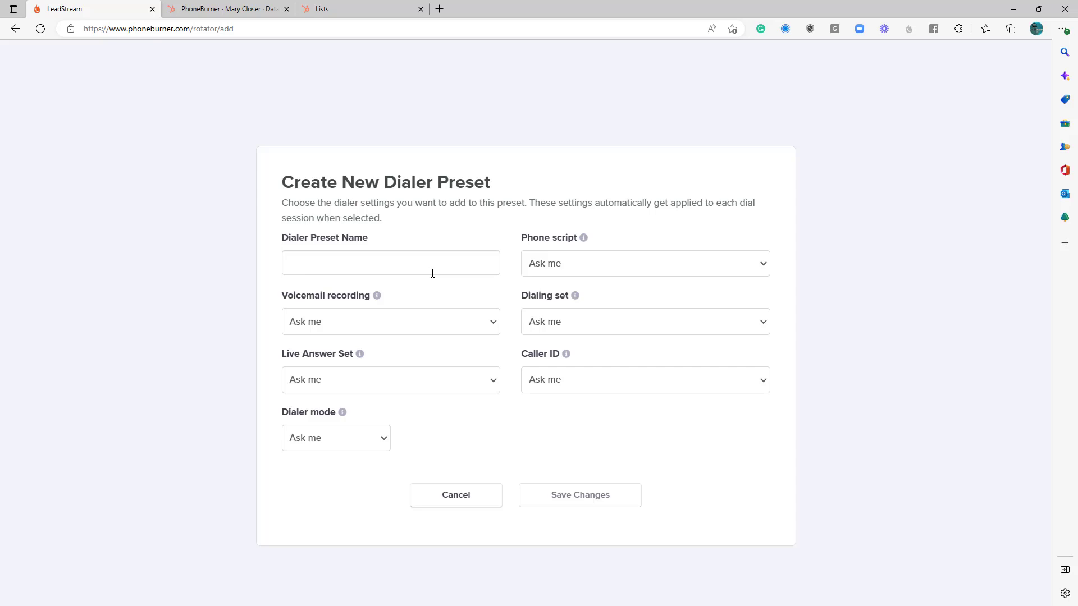
Name the new dialer preset Calling Campaign and set its phone script to Follow-up script.
click(431, 273)
text(Call)
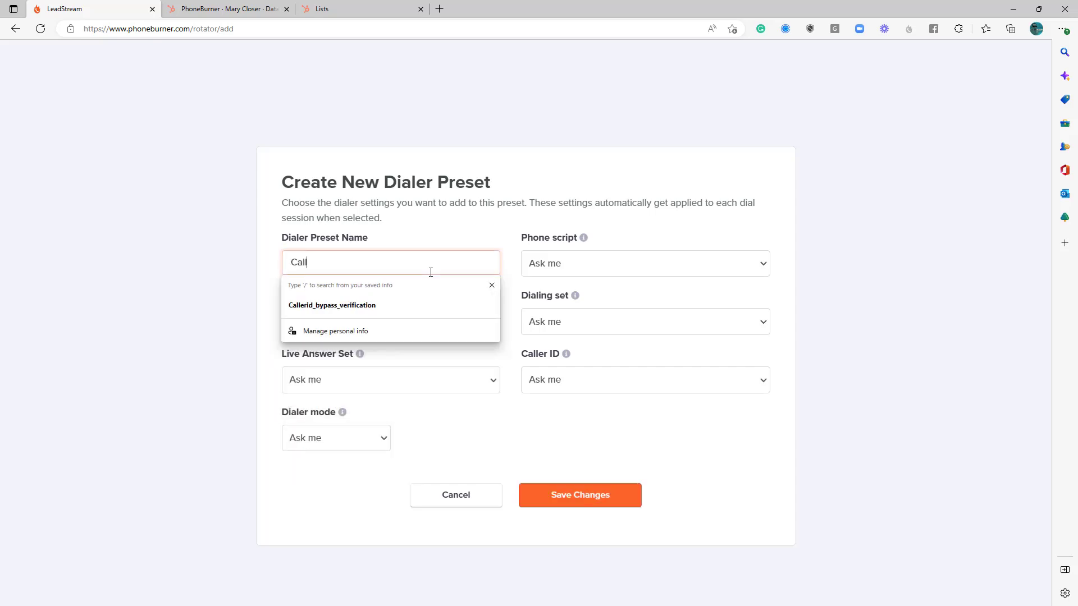
text(ing Cam)
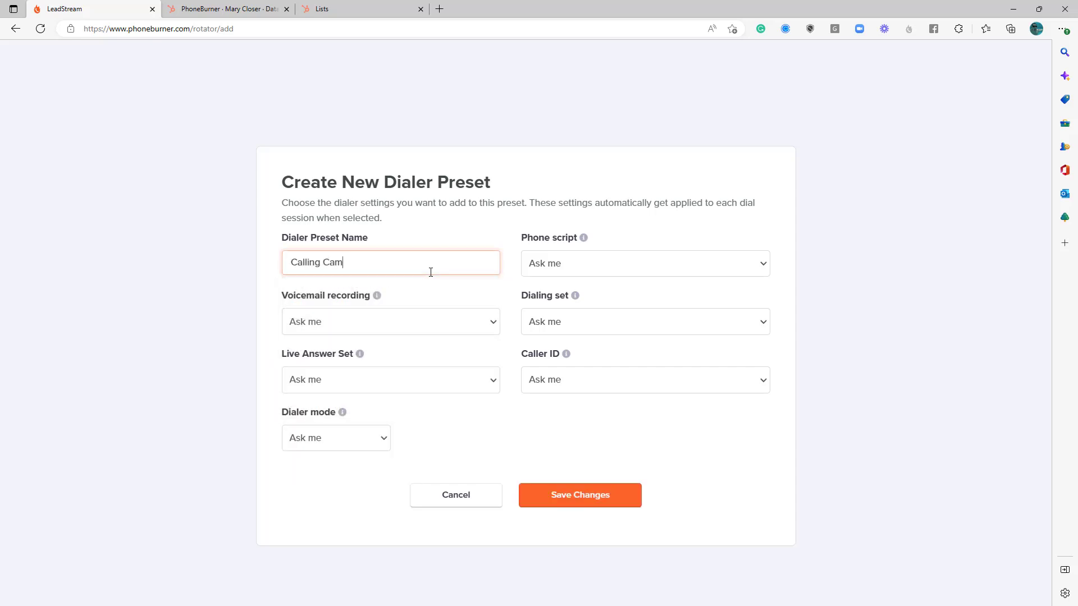
text(paign)
click(555, 268)
click(544, 314)
Set the preset's voicemail recording to Voicemail 1 and its dialing set to Starter Dialing Set.
click(453, 321)
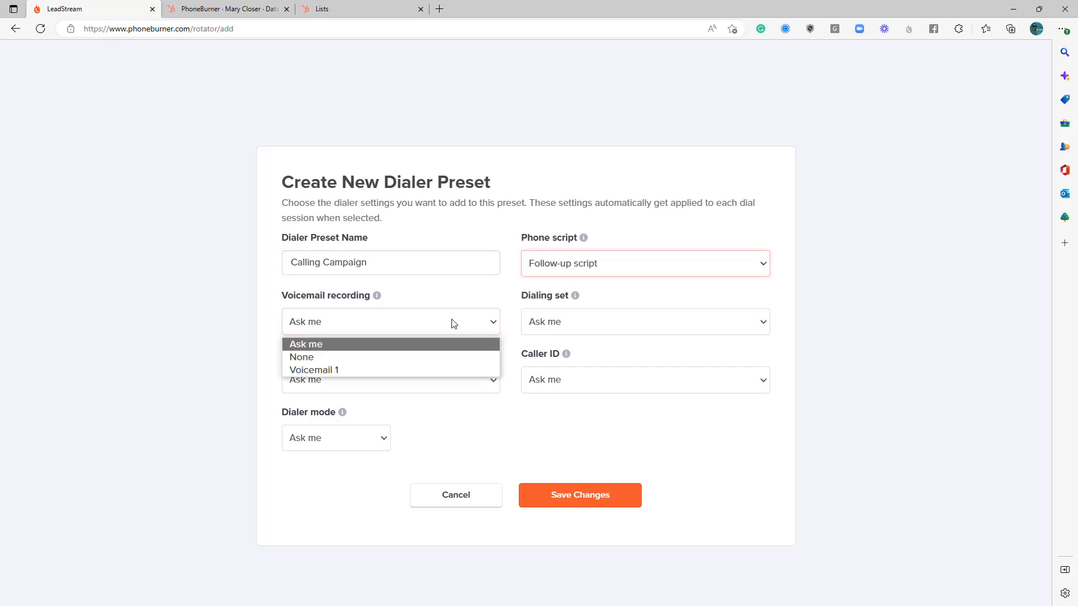
click(413, 371)
click(537, 325)
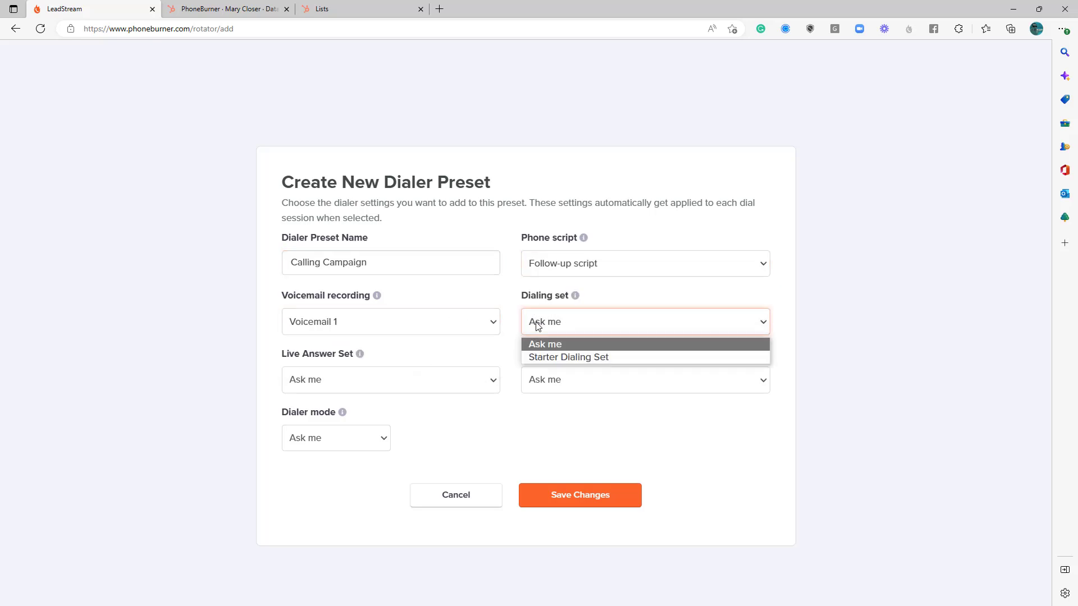
click(547, 358)
Set the live answer set to Starter Live Answer Set and the caller ID to the PhoneBurner number.
click(446, 377)
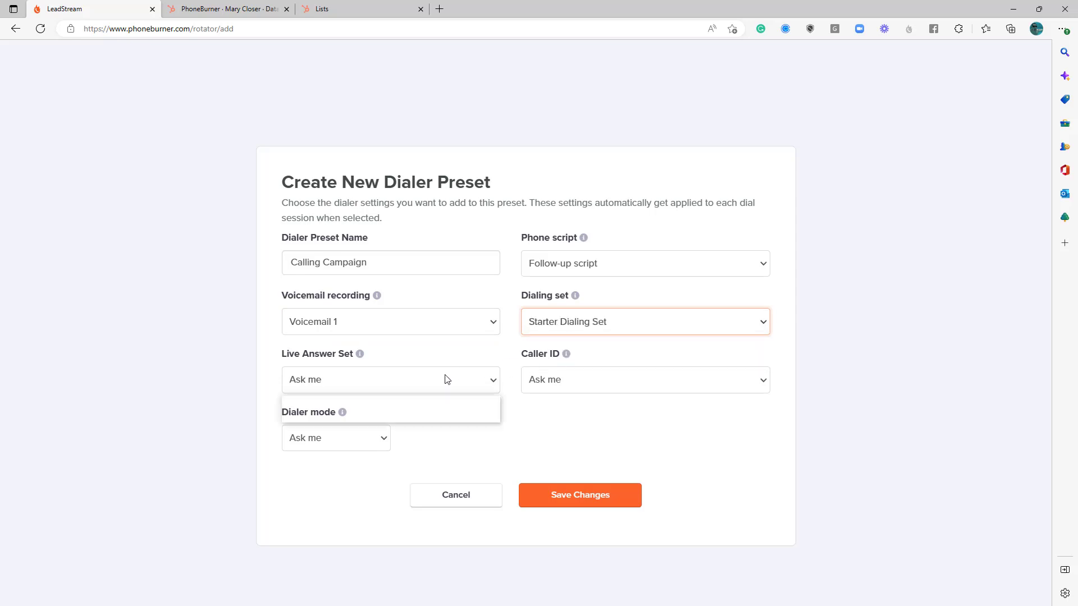
click(392, 415)
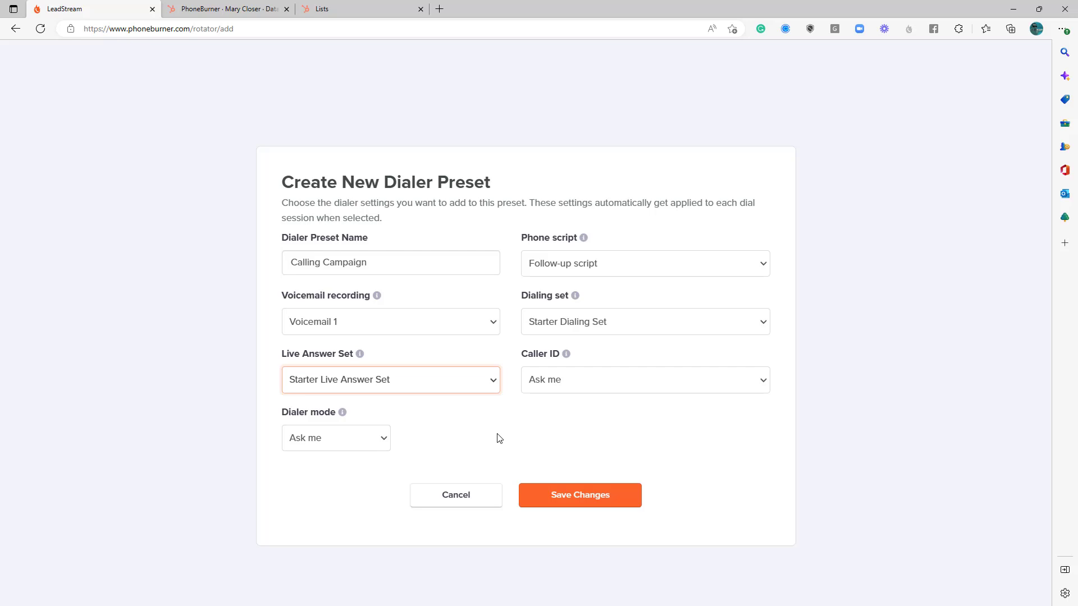
click(541, 387)
click(567, 417)
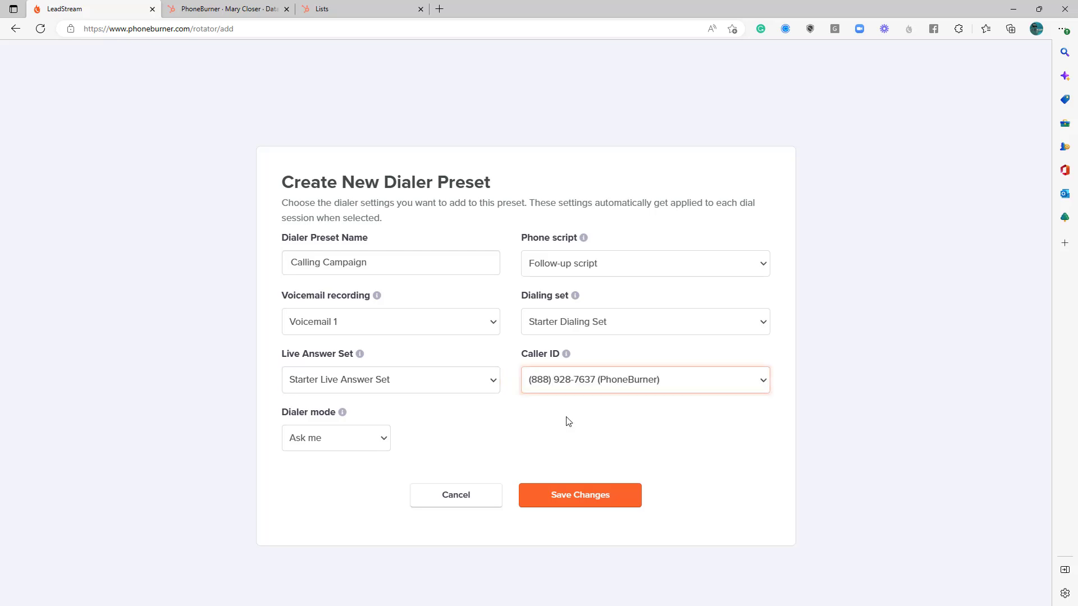
Set the dialer mode to Power and save the dialer preset.
click(336, 448)
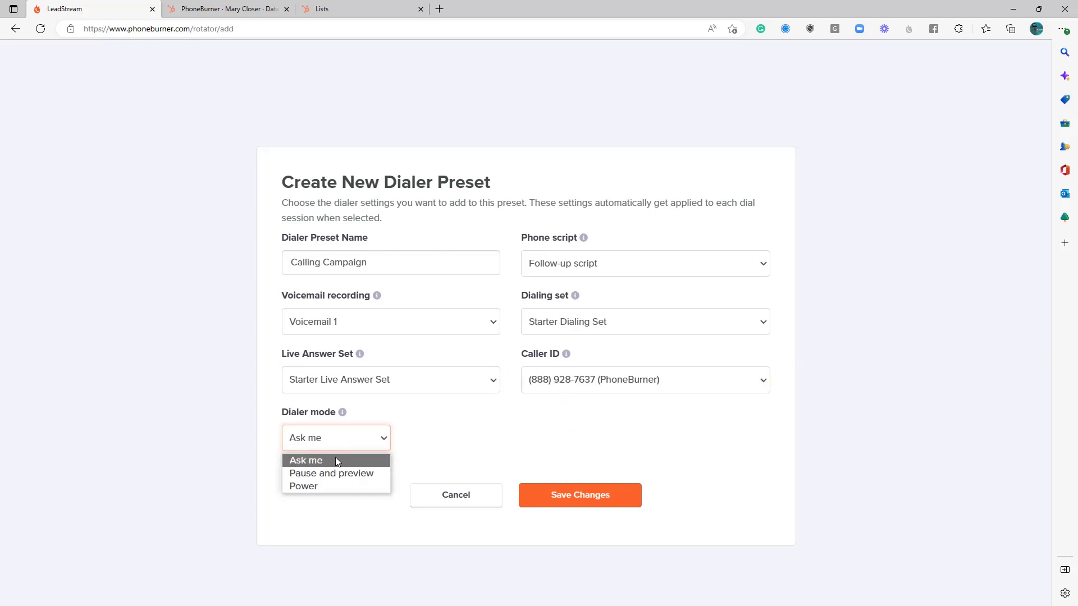
click(317, 487)
click(526, 425)
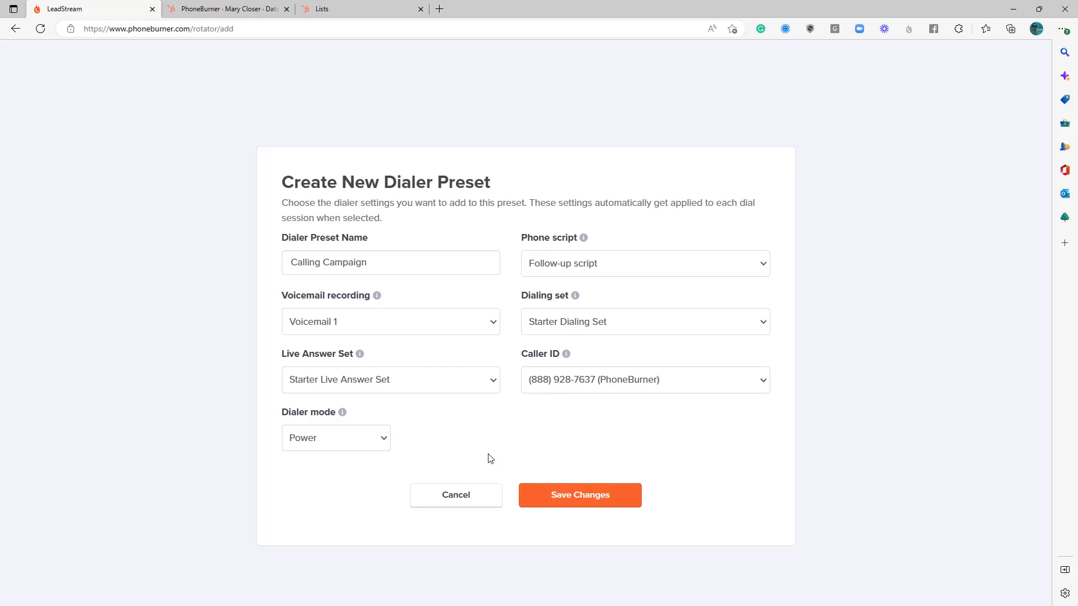
click(588, 497)
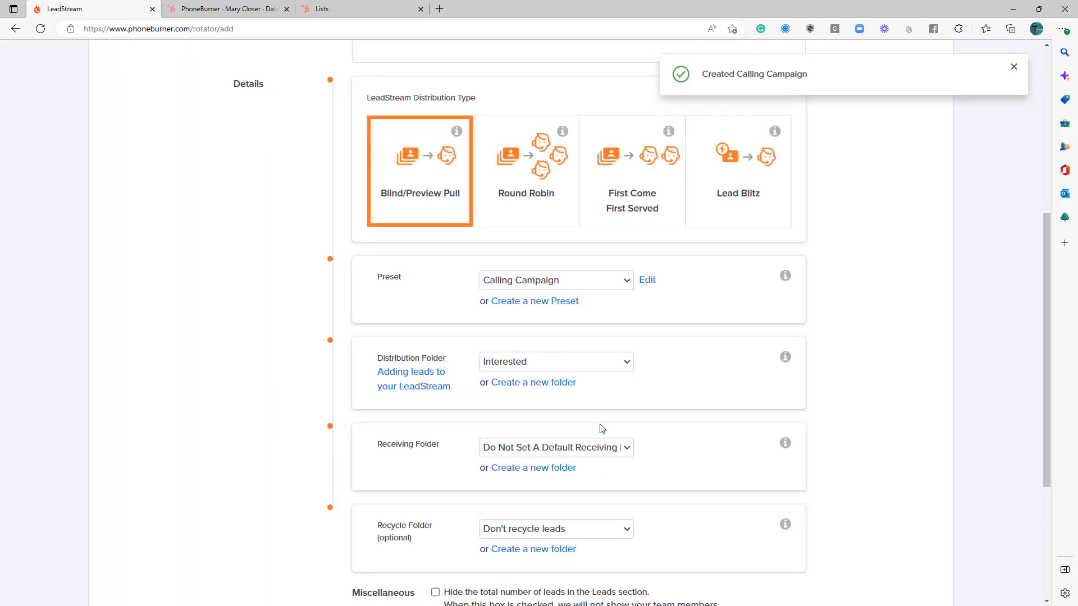
Create a new distribution folder named Calling Campaign for the LeadStream.
scroll(595, 427, down, 2)
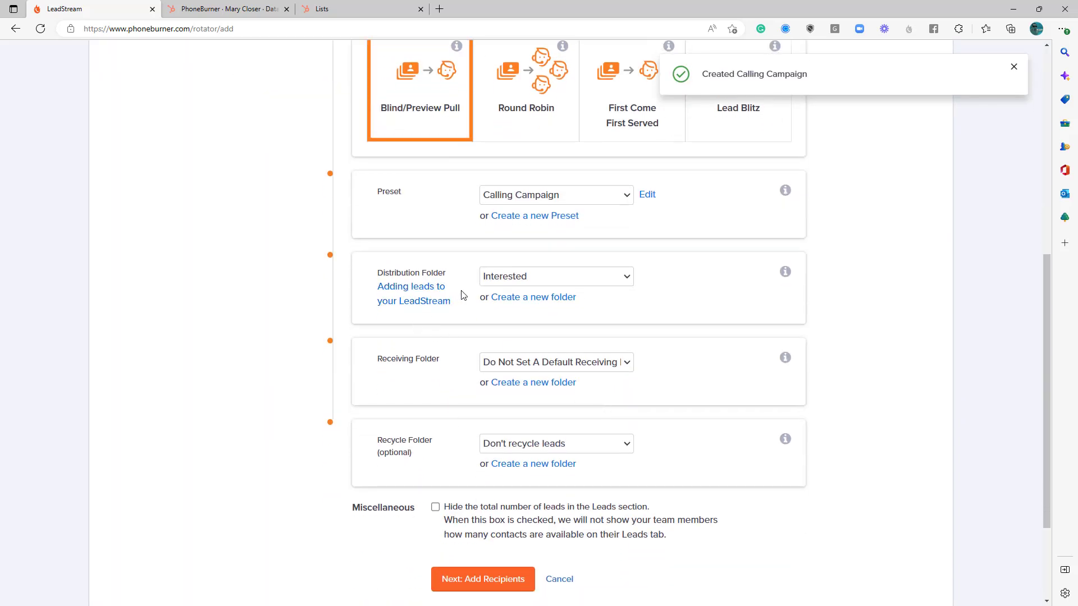
click(525, 279)
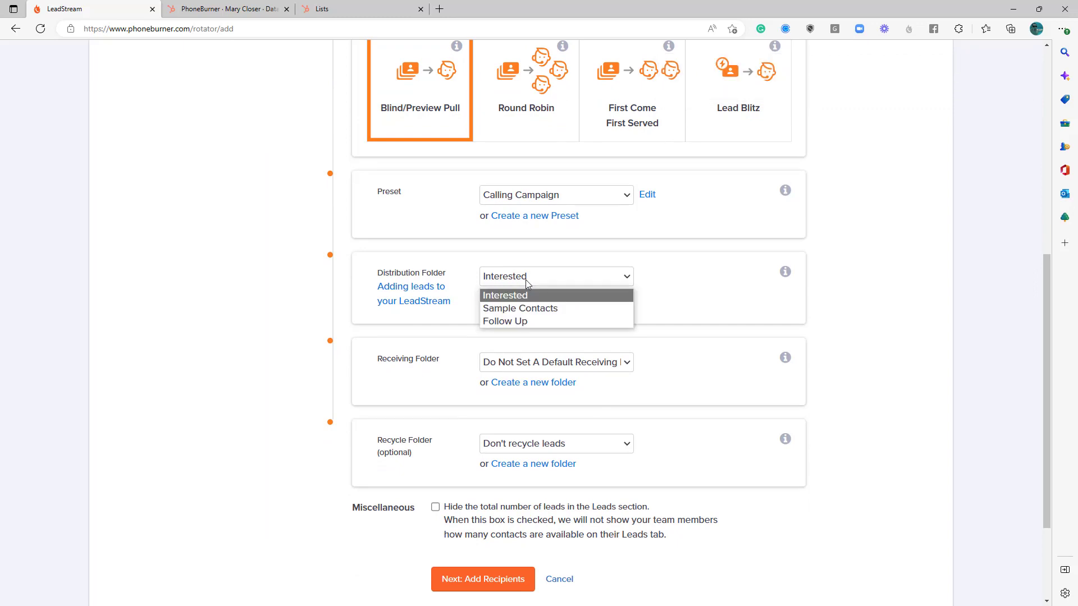
click(692, 285)
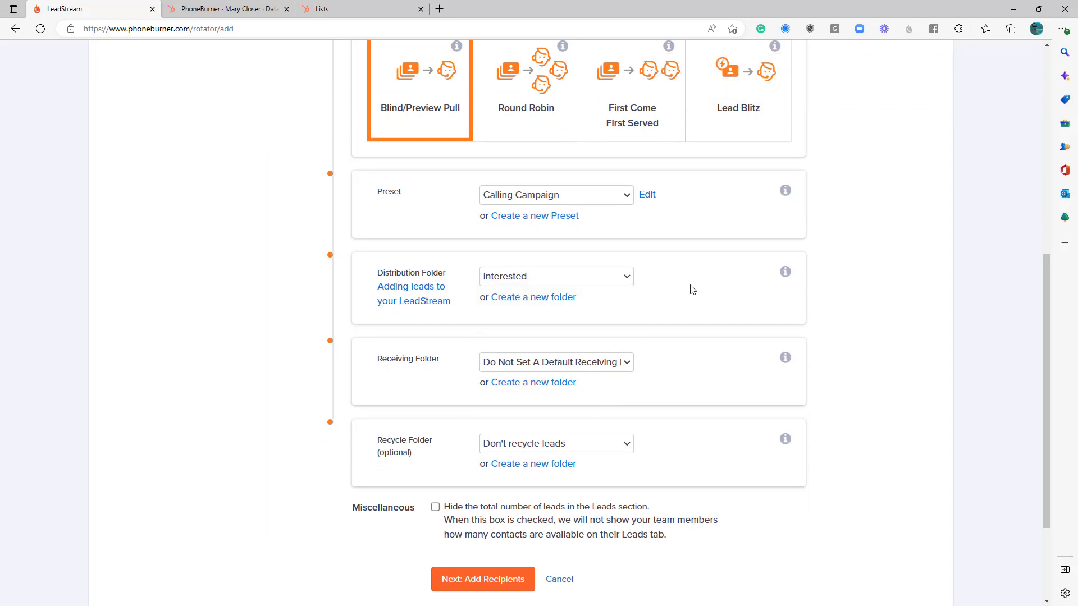
scroll(645, 373, up, 8)
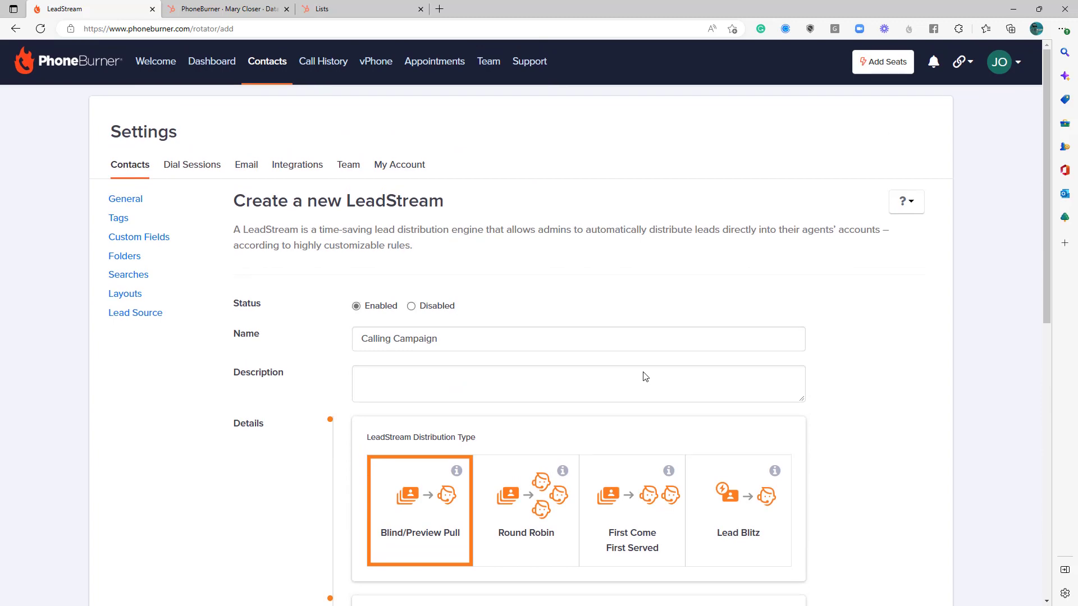
scroll(643, 378, down, 1)
scroll(643, 378, down, 5)
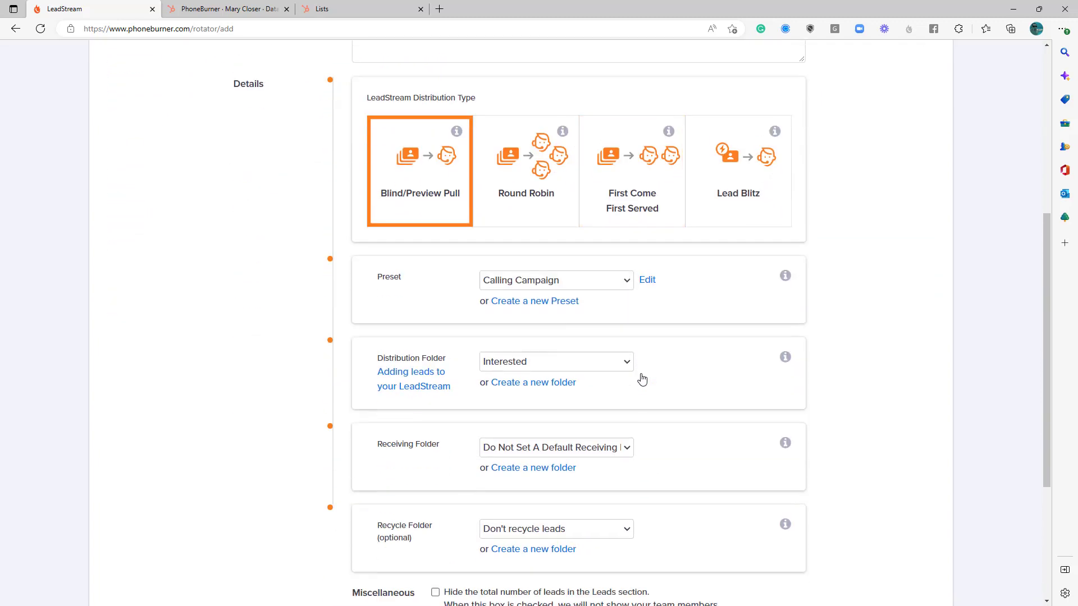
scroll(638, 378, down, 2)
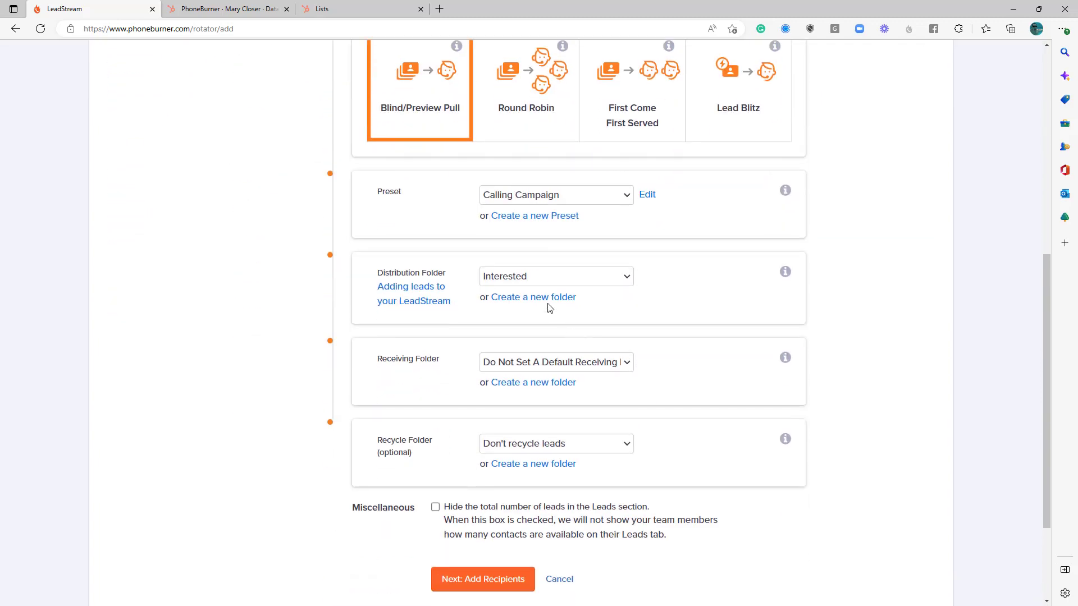
click(542, 278)
click(640, 291)
click(552, 298)
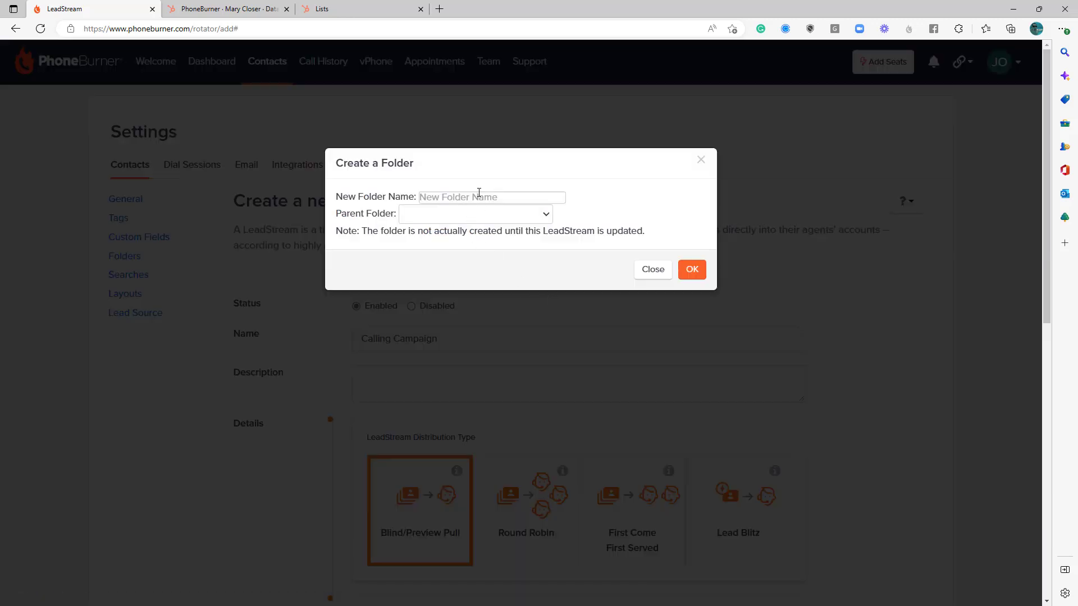
click(478, 195)
text(Callin)
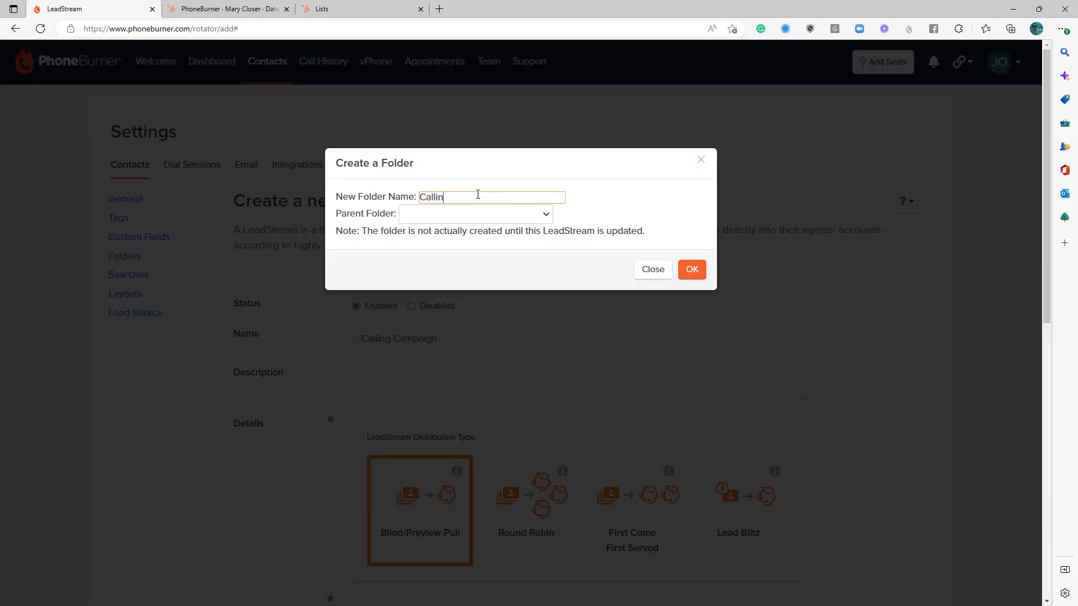
text(g Campaign)
click(691, 270)
Create a new receiving folder named CC Rcv.
scroll(536, 305, down, 1)
scroll(536, 305, down, 8)
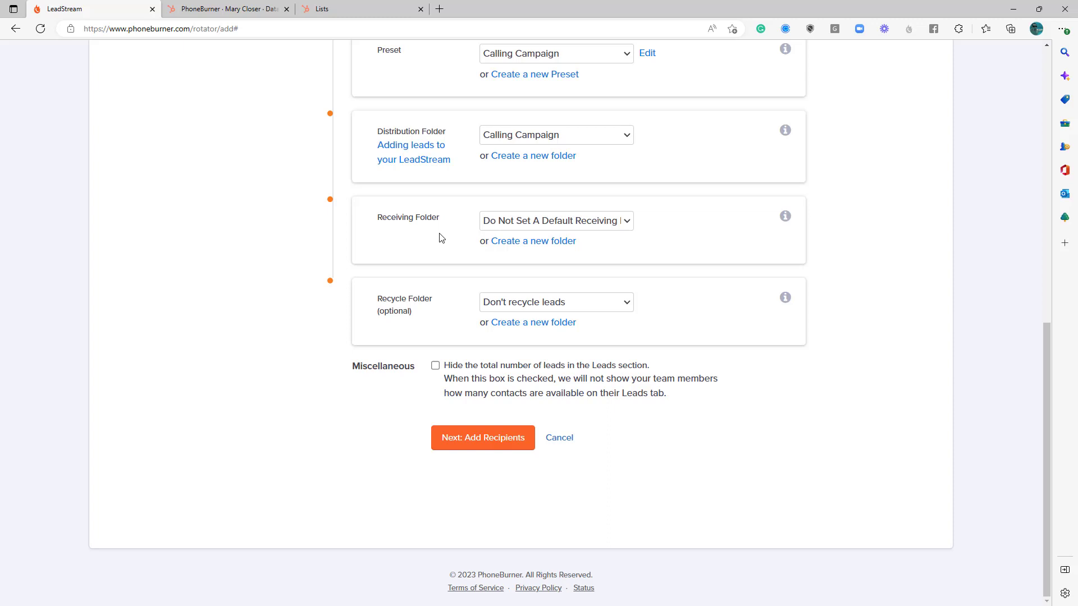
click(506, 243)
click(474, 196)
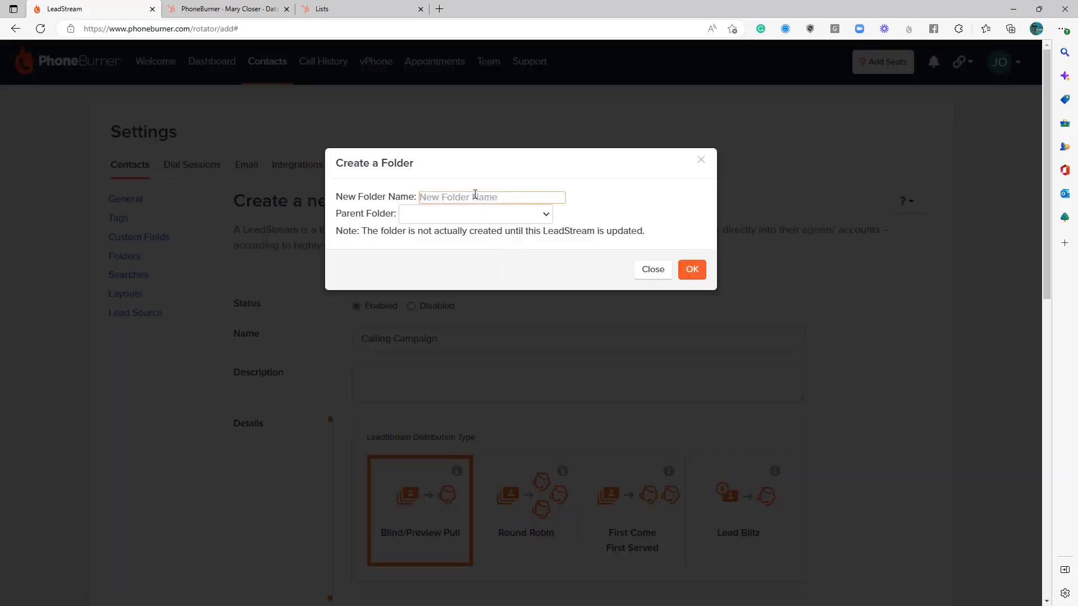
text(Ca)
key(BackSpace)
key(BackSpace)
text(CC Rcv)
click(690, 269)
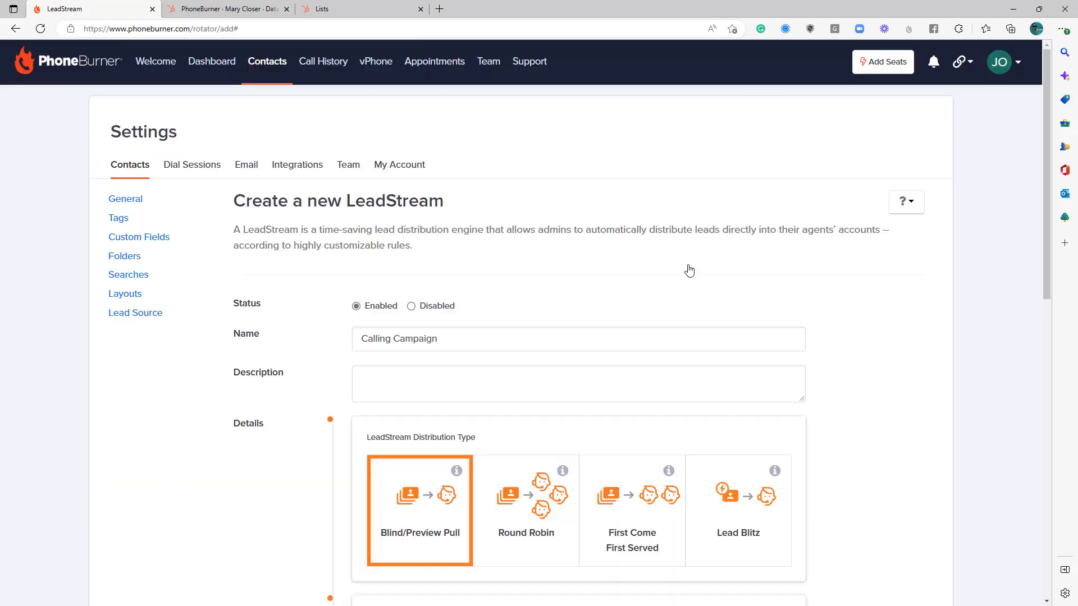
Lock the receiving folder and choose Calling Campaign as the recycle folder.
scroll(580, 266, down, 15)
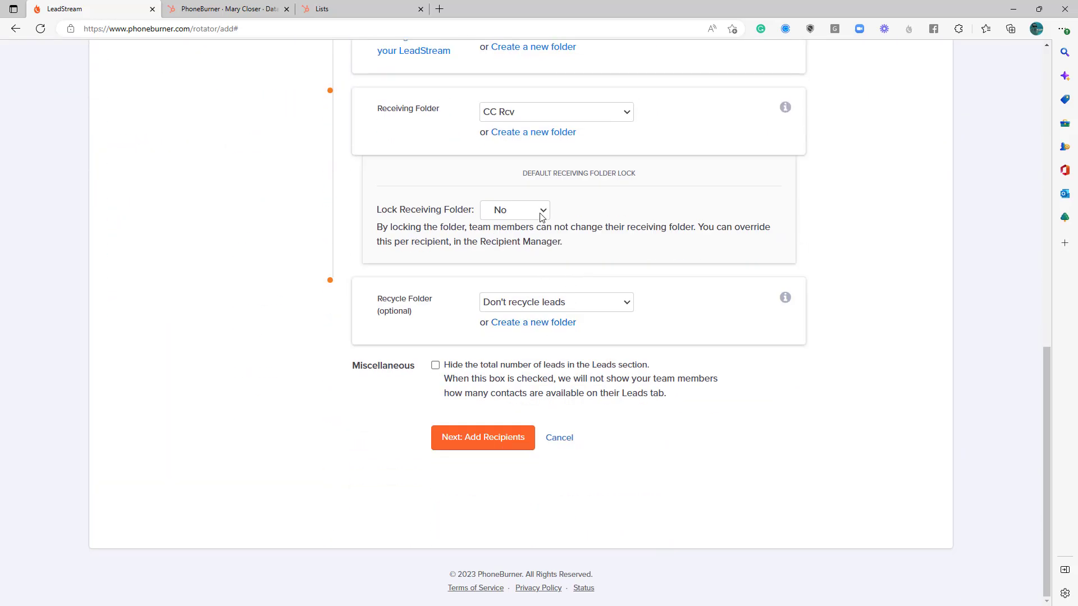
click(542, 212)
click(515, 242)
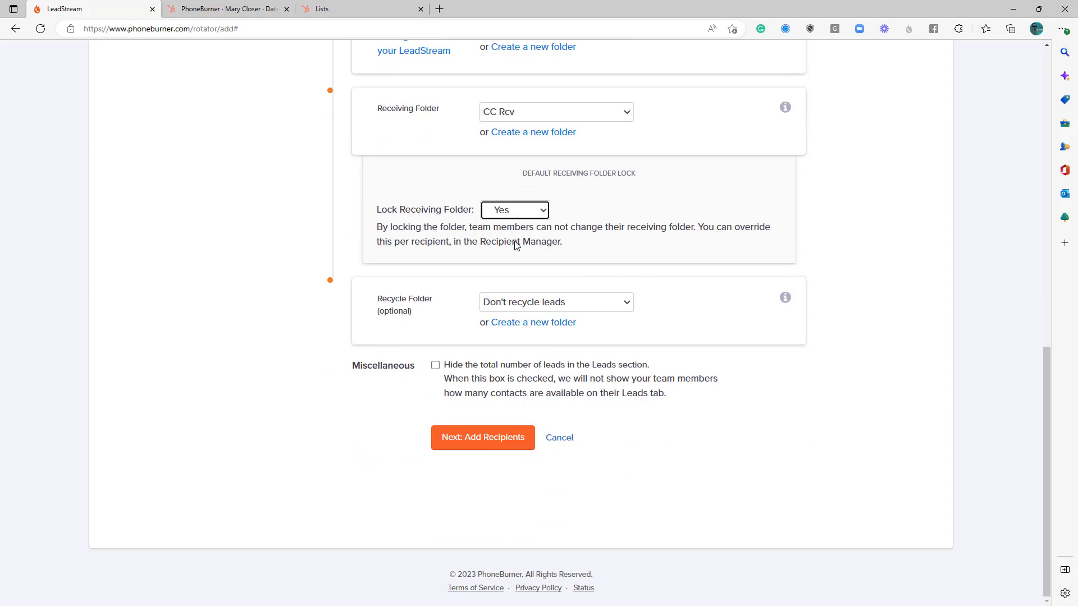
click(511, 307)
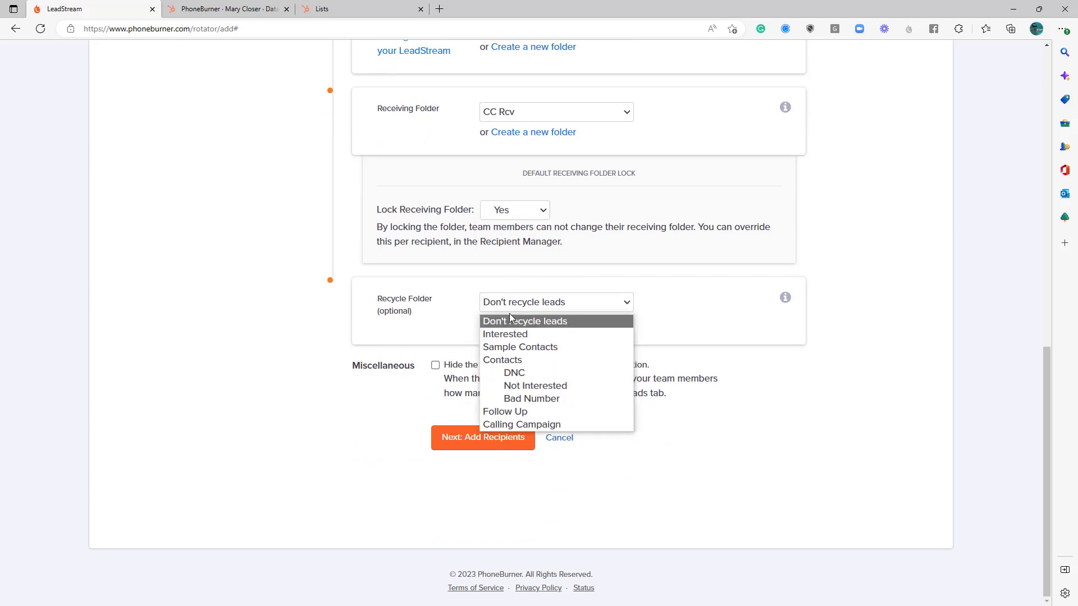
click(532, 424)
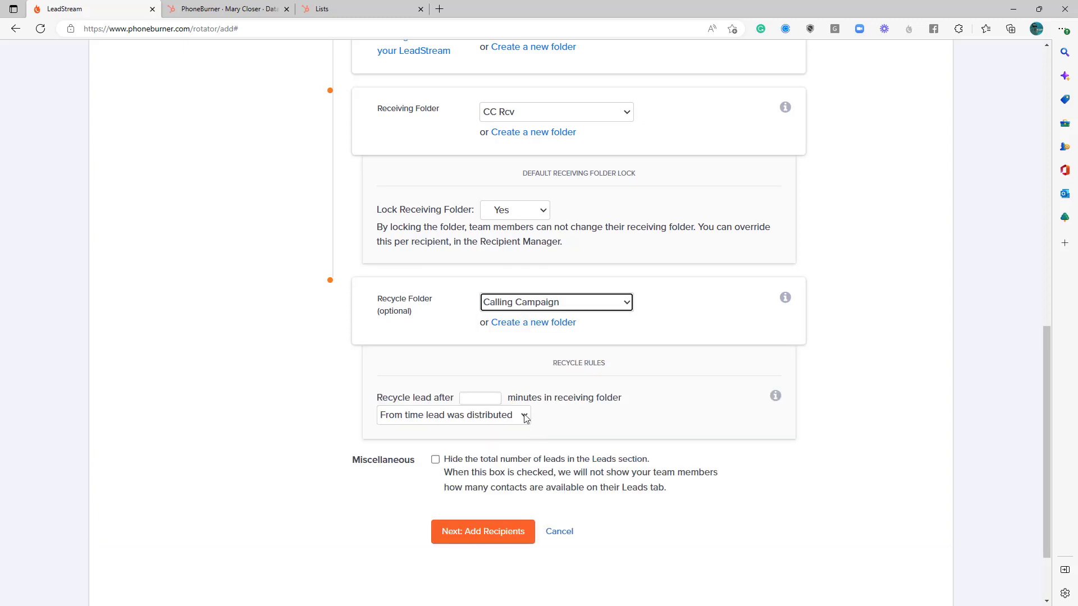
Set leads to recycle after 18 minutes in the receiving folder and continue to adding recipients.
click(486, 401)
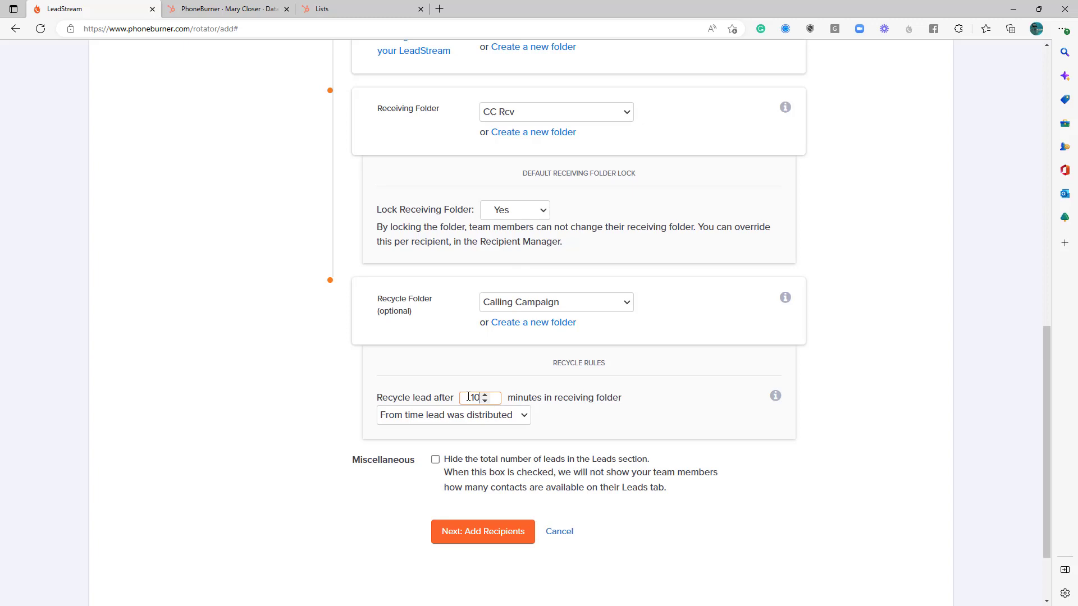
key(BackSpace)
key(BackSpace)
text(18)
click(593, 416)
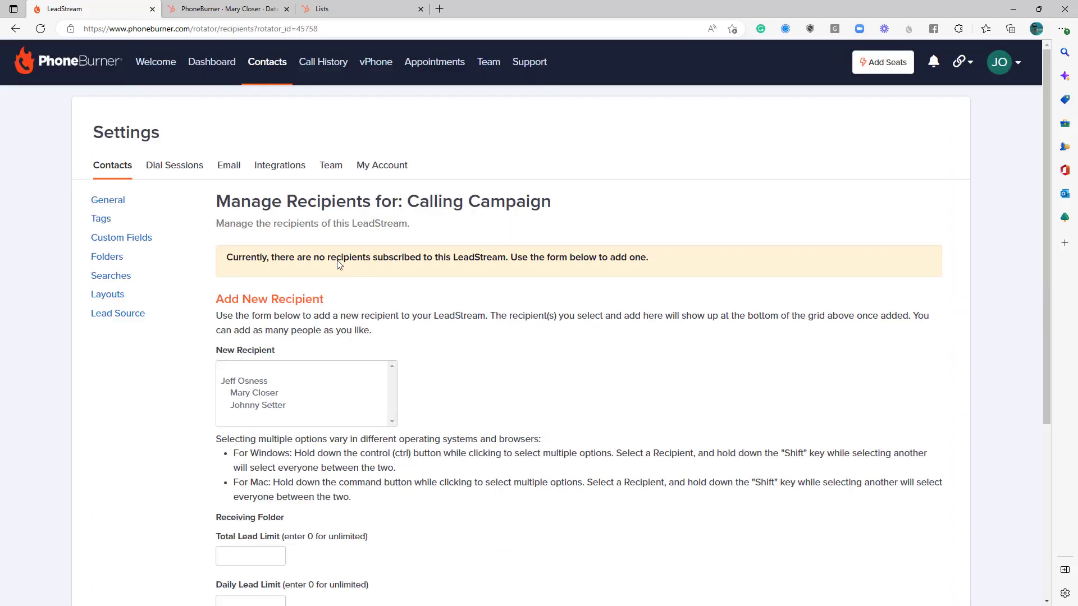
scroll(437, 327, down, 3)
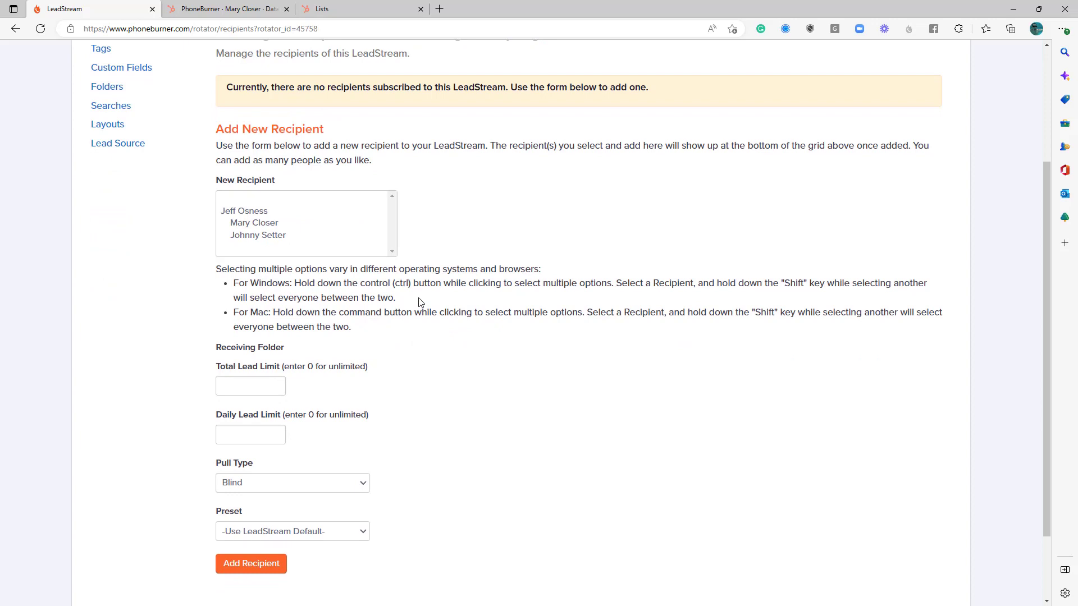
Select all three team members in the new recipient list.
click(270, 217)
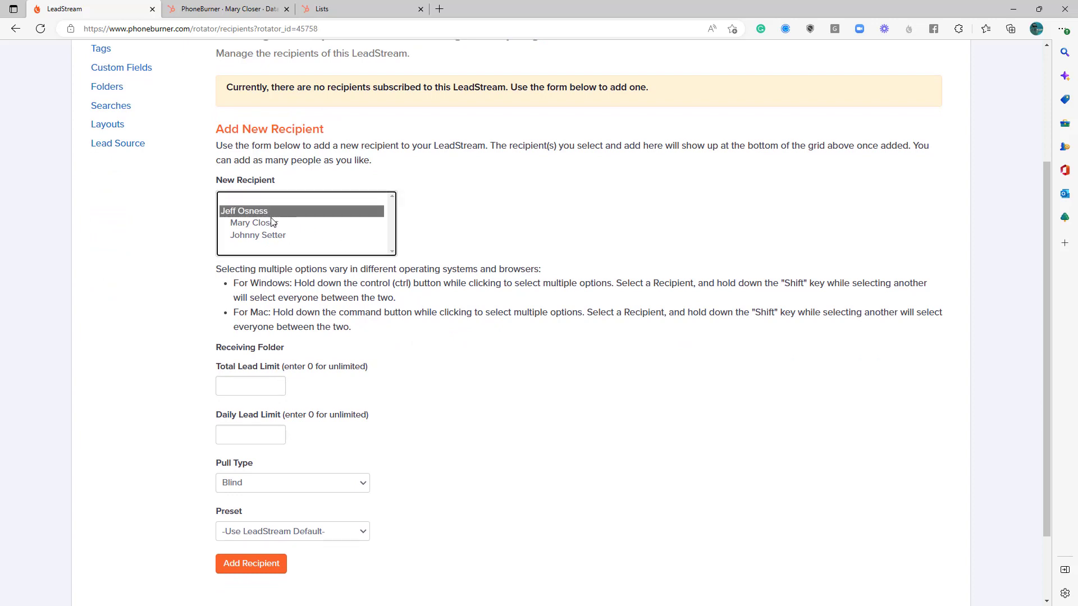
ctrl+click(278, 235)
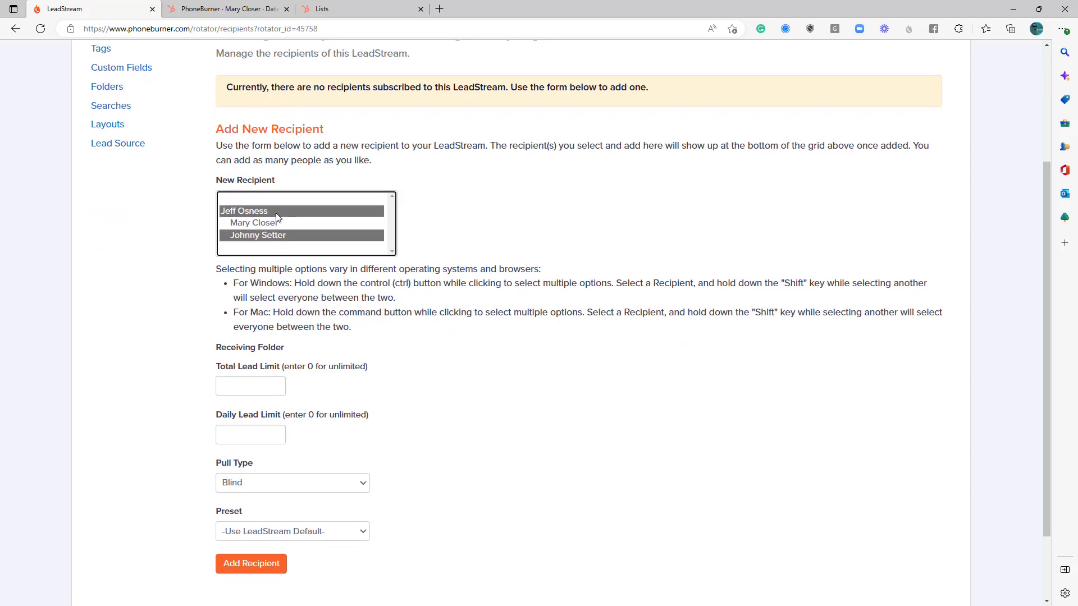
click(278, 216)
click(274, 225)
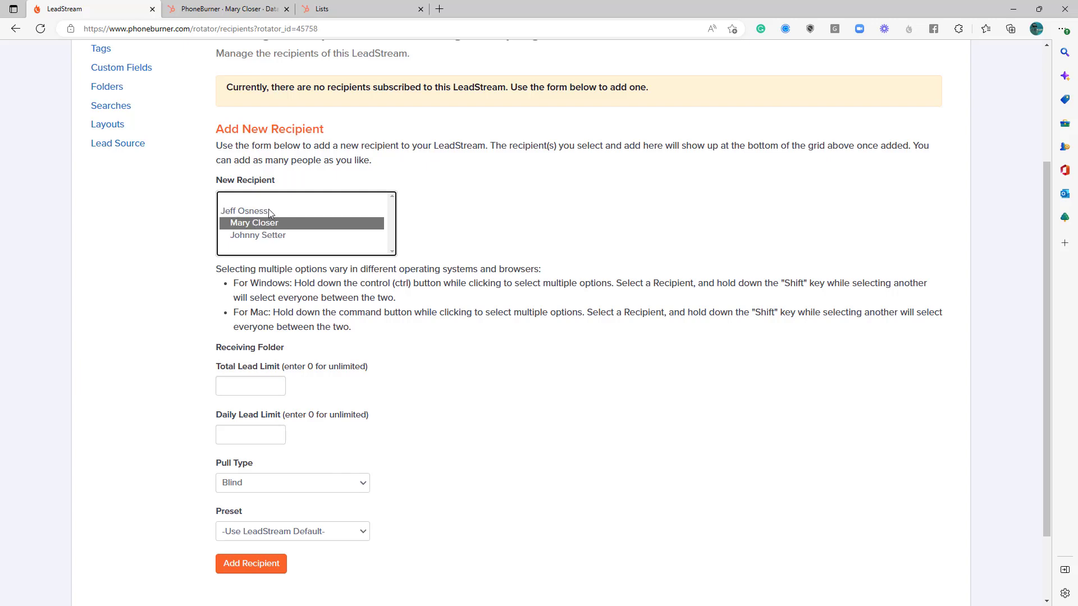
click(269, 211)
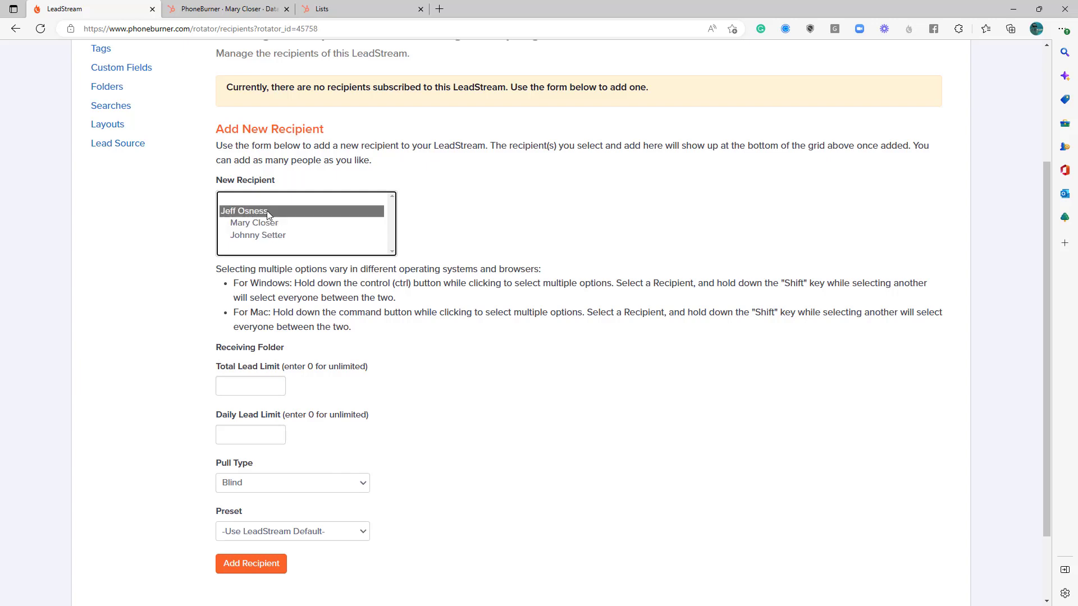
shift+click(266, 236)
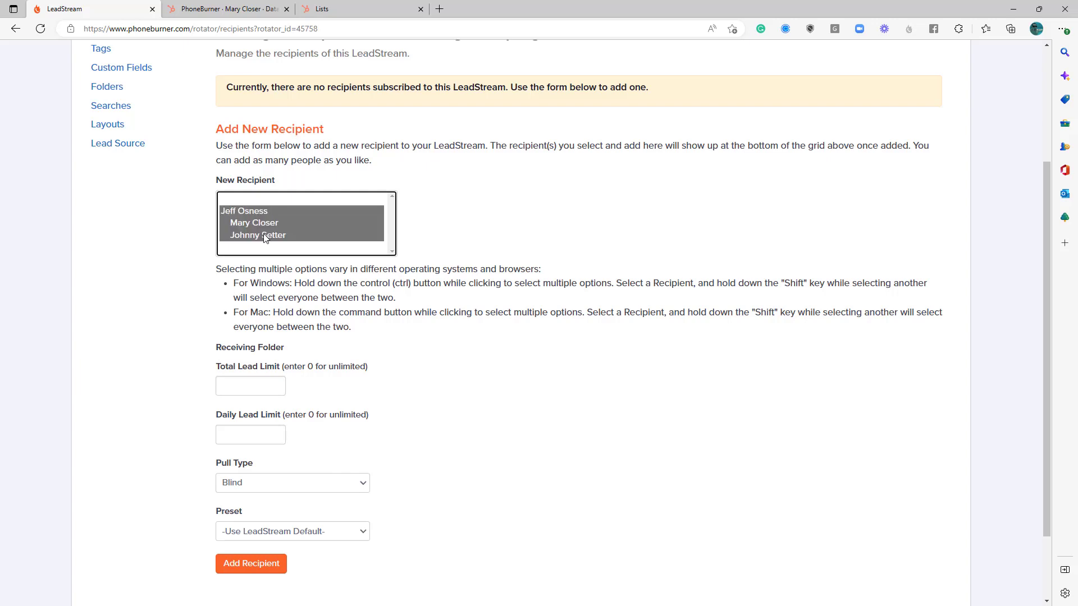
Check the preset options available for the new recipients.
scroll(329, 252, down, 2)
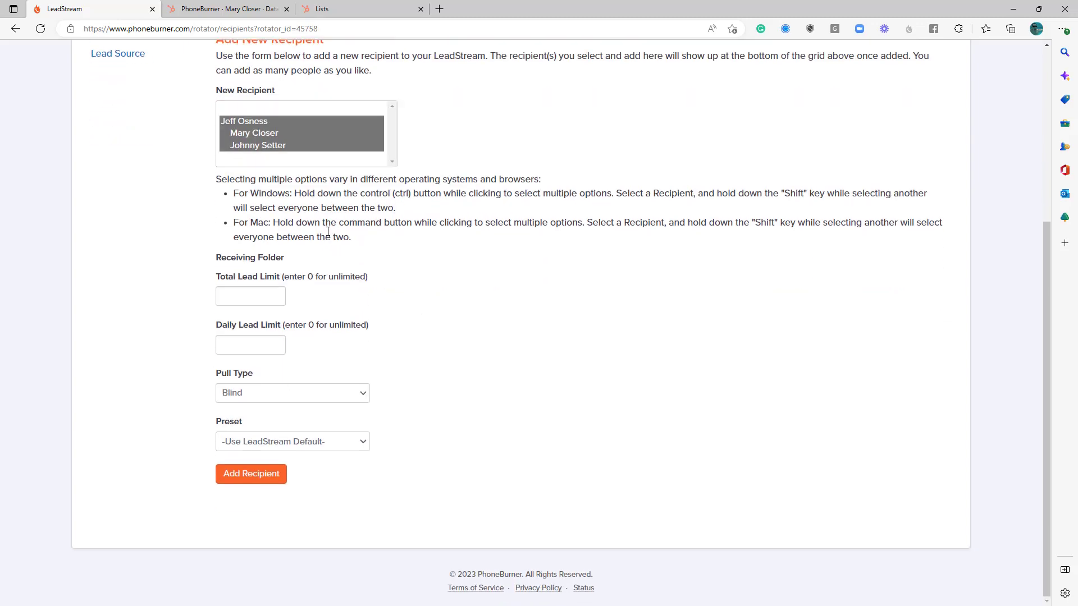
scroll(296, 233, up, 2)
scroll(292, 247, down, 2)
drag(251, 426, 216, 423)
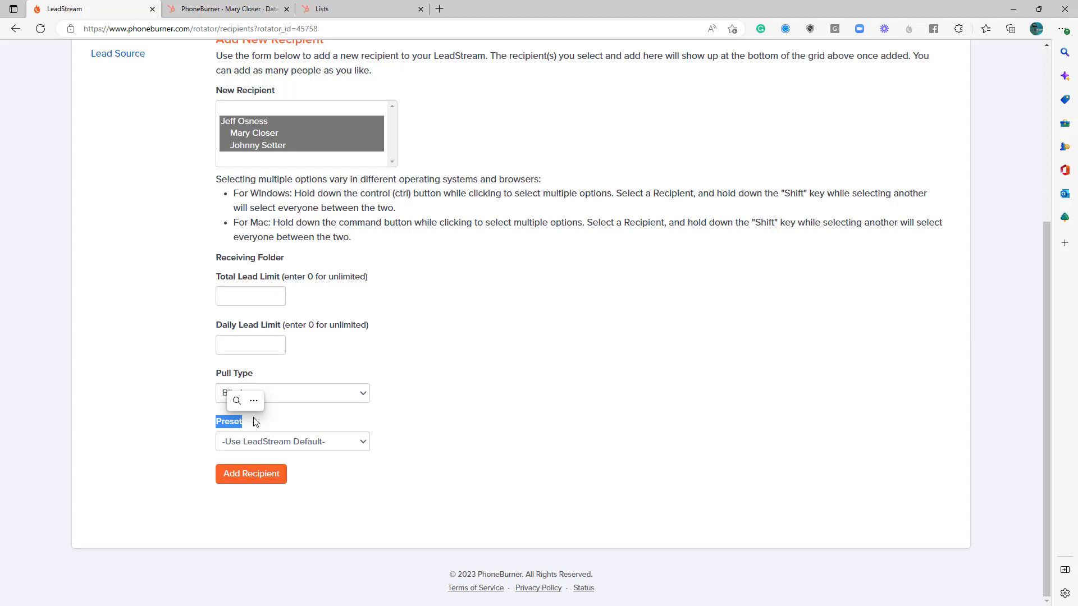
click(294, 441)
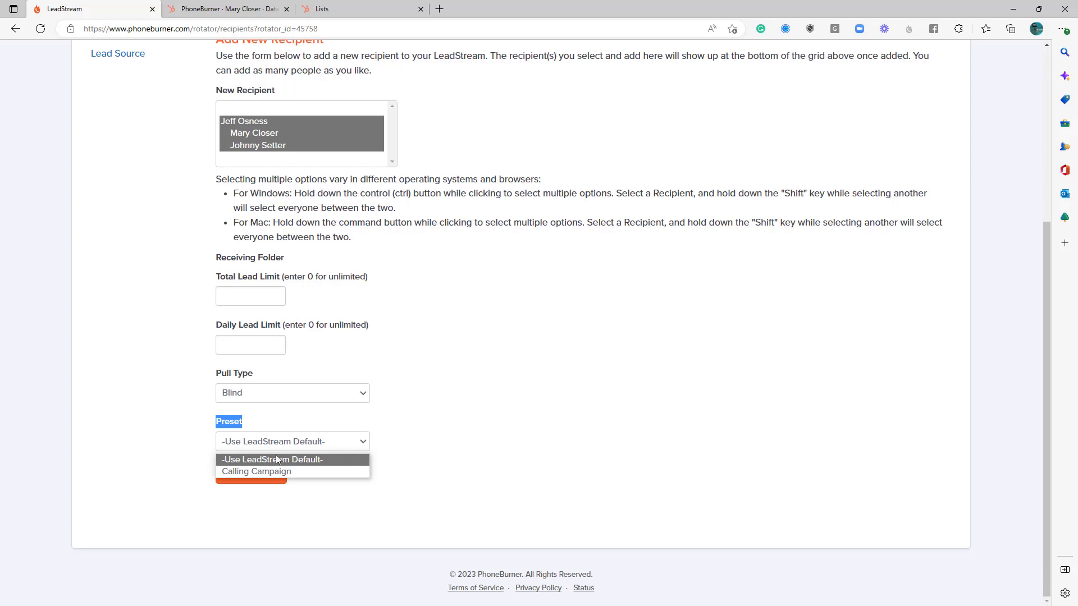
click(404, 428)
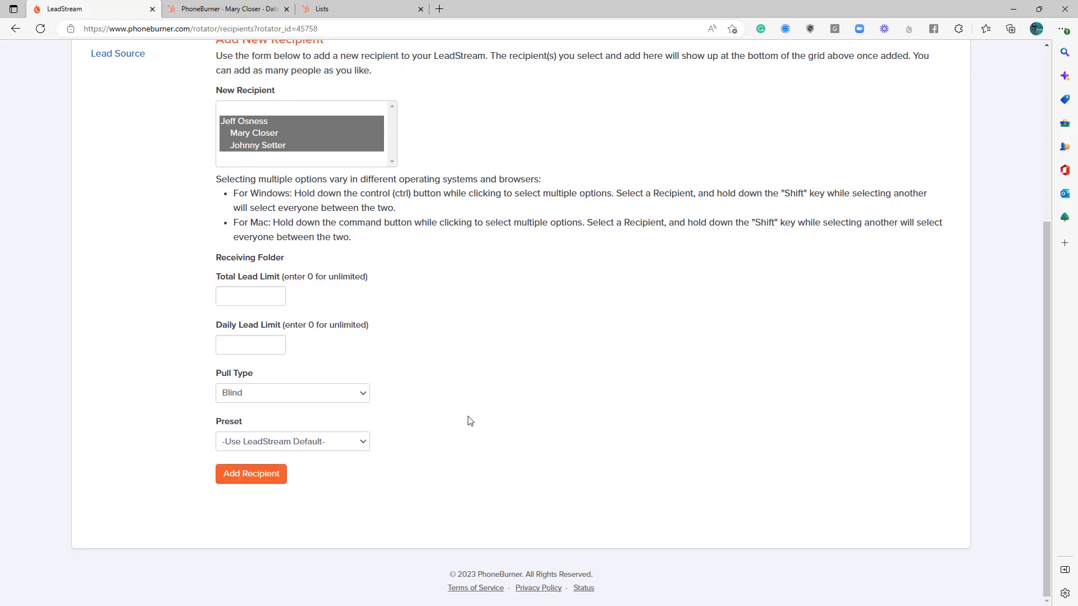
Open the Calling Campaign LeadStream on the Leads page to review its limits and receiving folder.
scroll(491, 413, up, 3)
scroll(491, 414, up, 2)
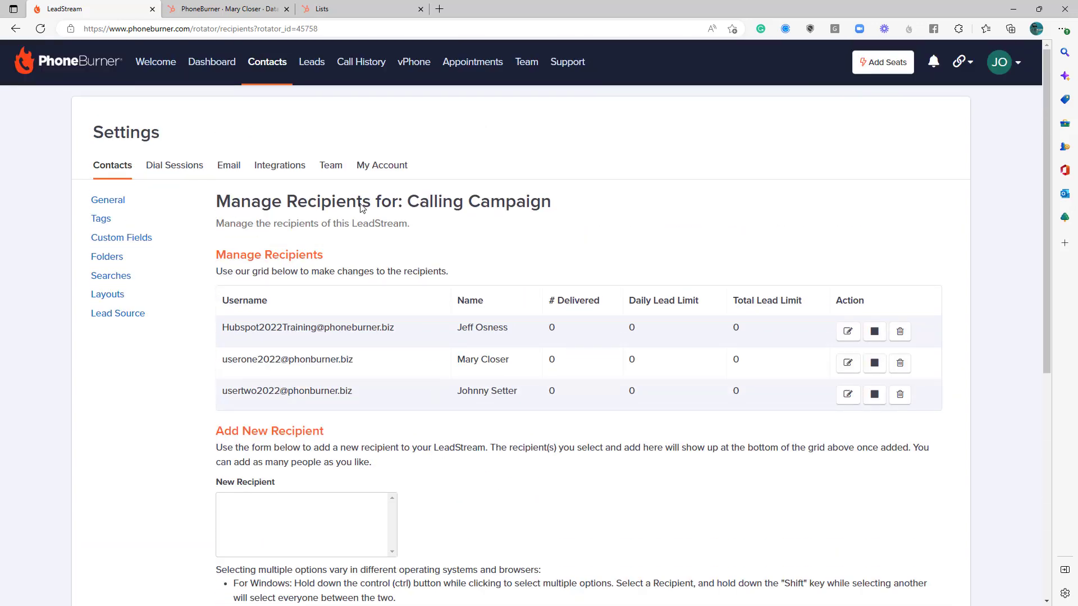
click(313, 69)
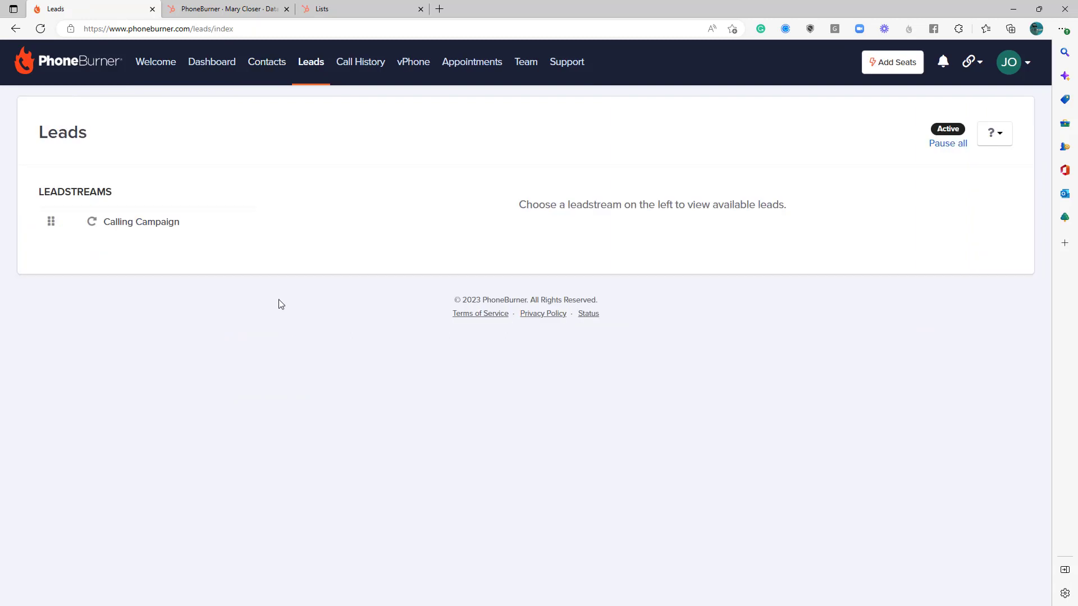
click(159, 224)
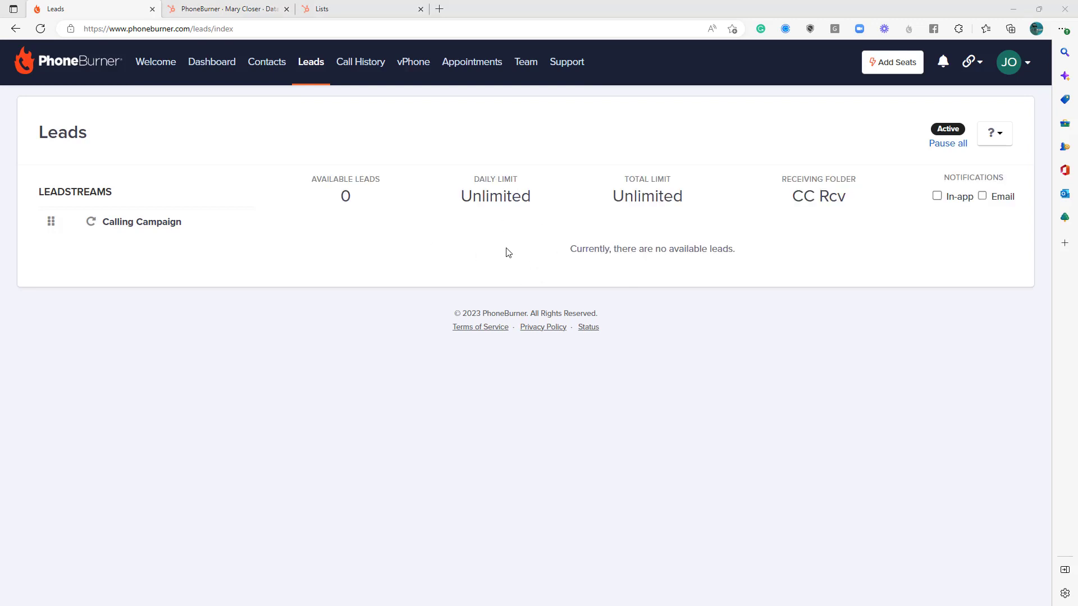
Move all contacts in the Contacts folder into the Calling Campaign folder.
click(258, 74)
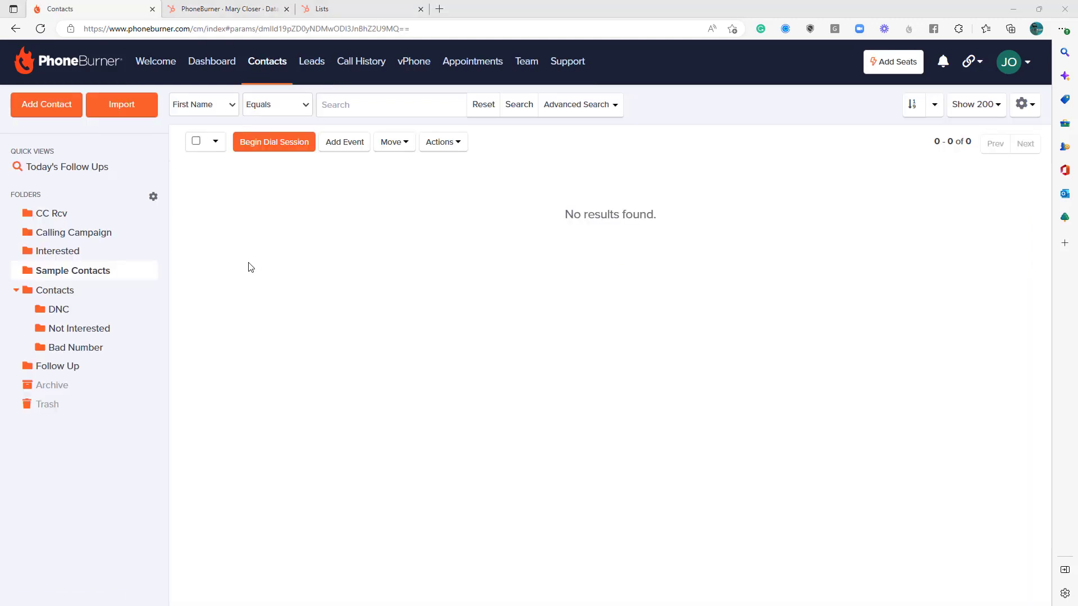
click(75, 238)
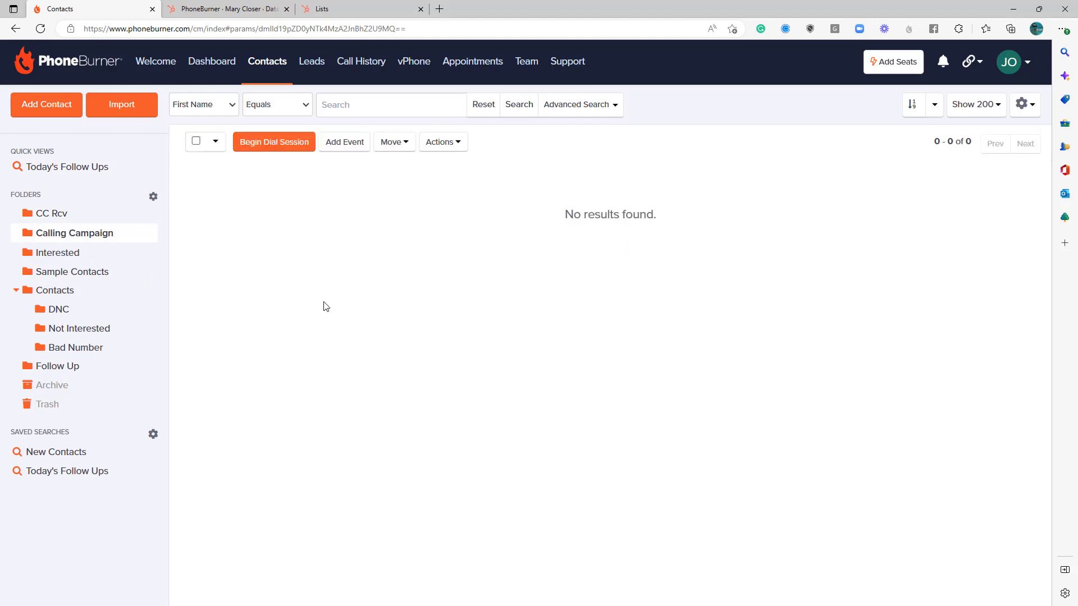
click(58, 289)
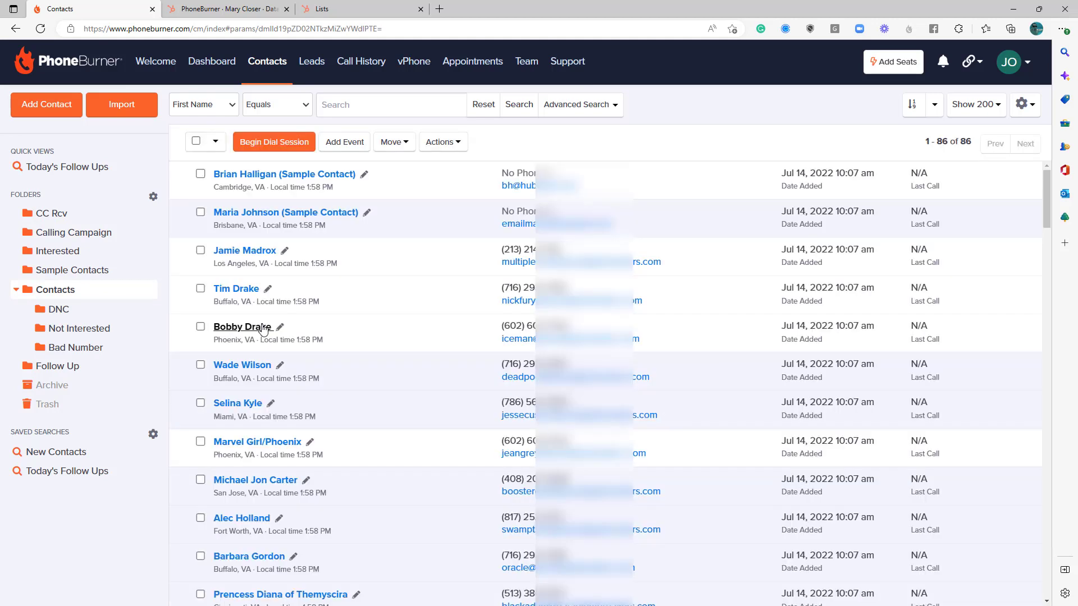
click(196, 142)
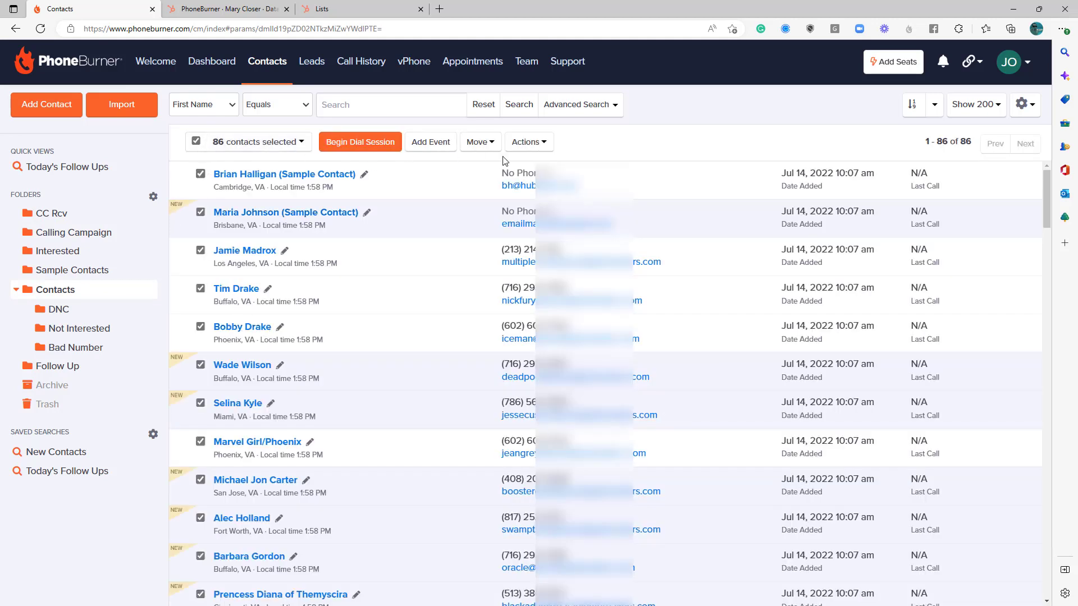
click(478, 142)
click(489, 187)
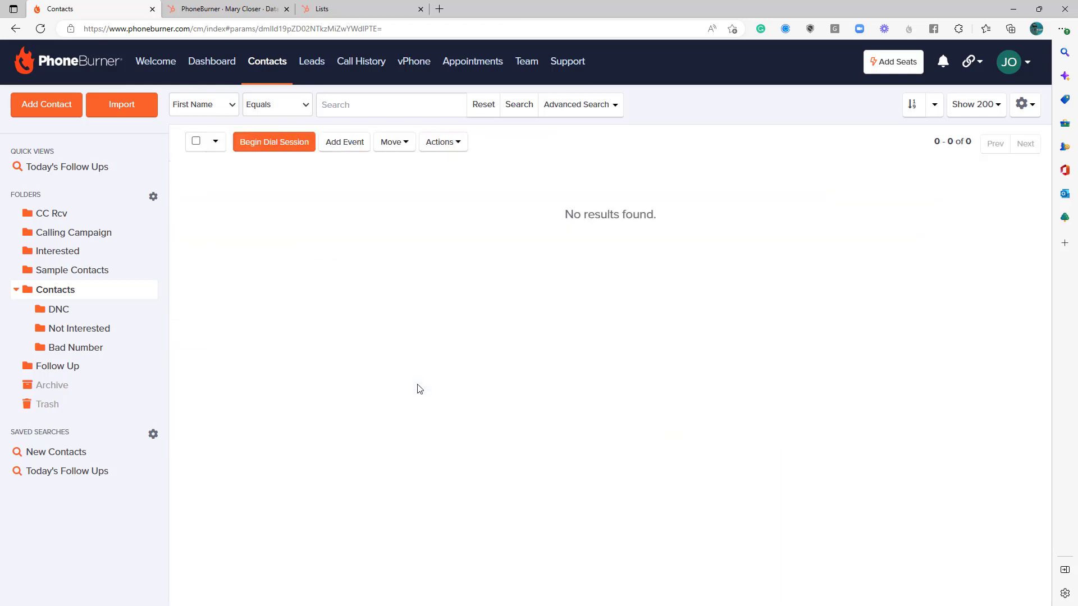
Check the Calling Campaign folder's contacts and the Calling Campaign LeadStream's available leads.
click(90, 239)
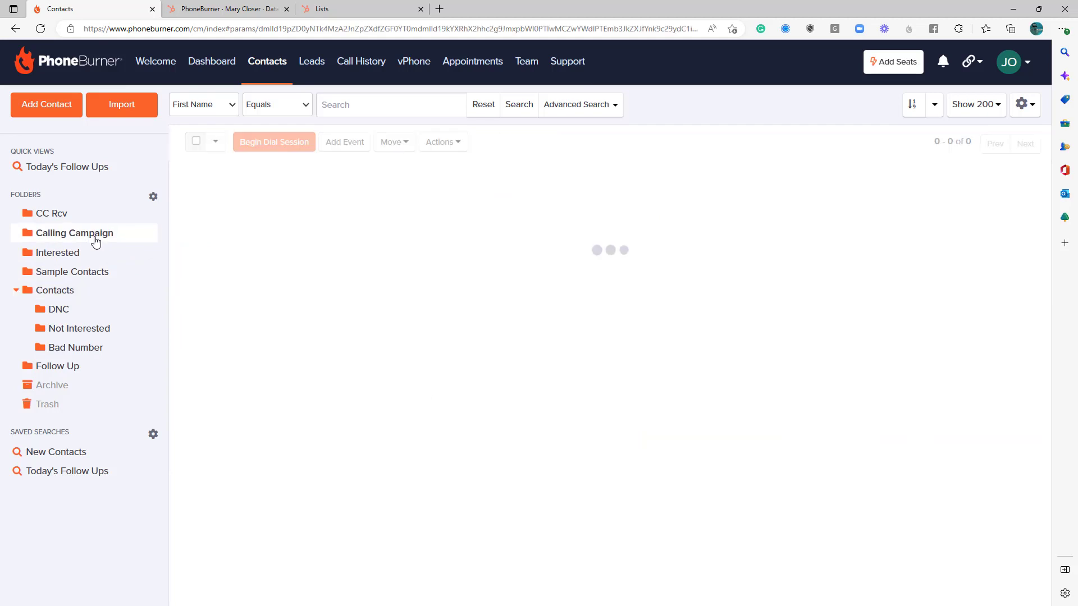
click(319, 73)
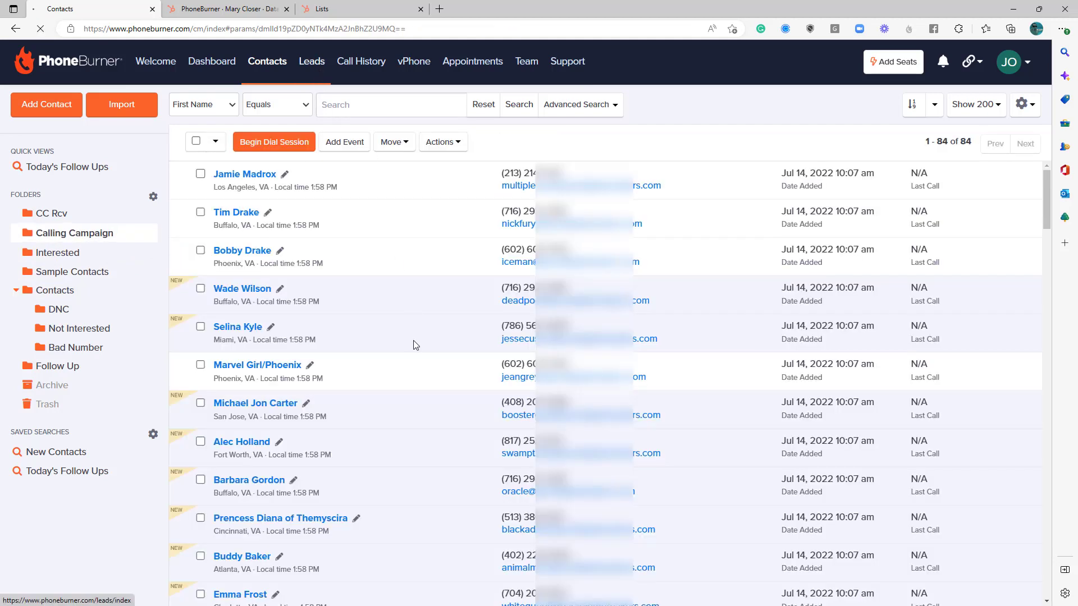
click(136, 228)
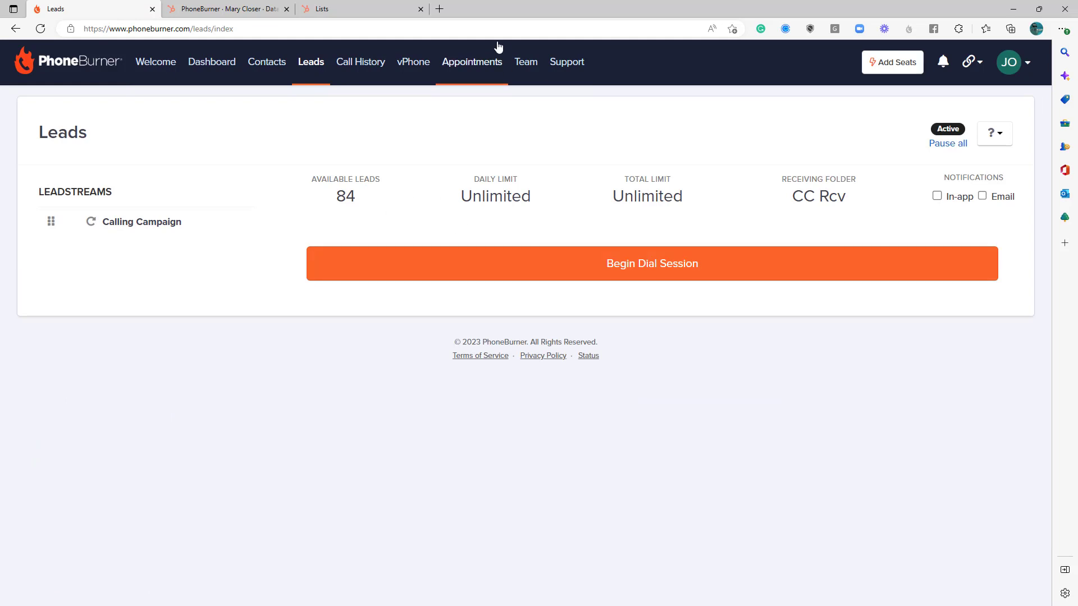
Log in as the second team member and open the Calling Campaign LeadStream on that agent's Leads page.
click(526, 63)
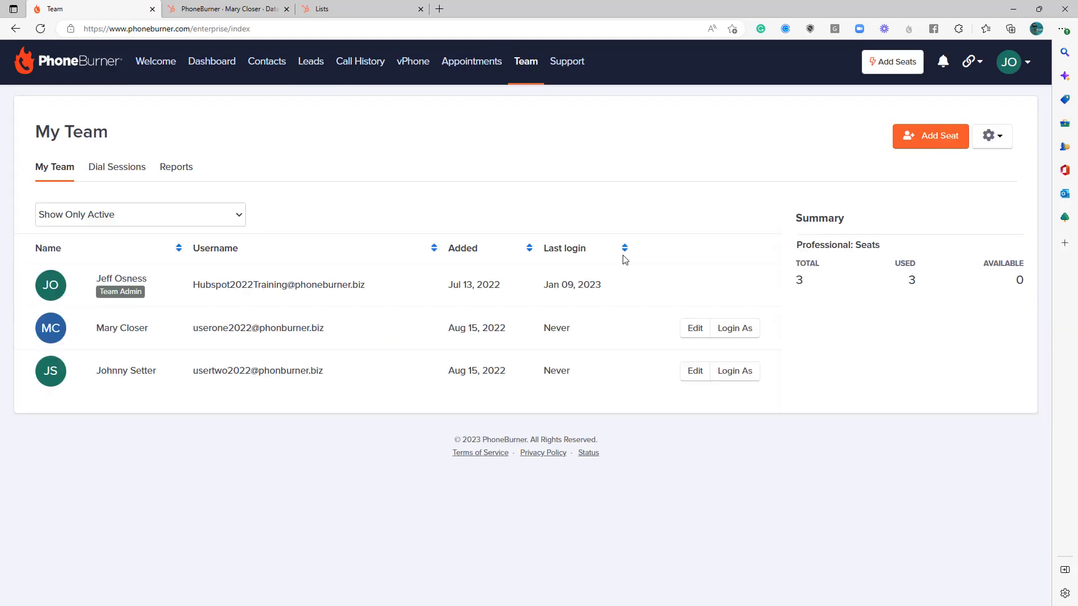
click(732, 328)
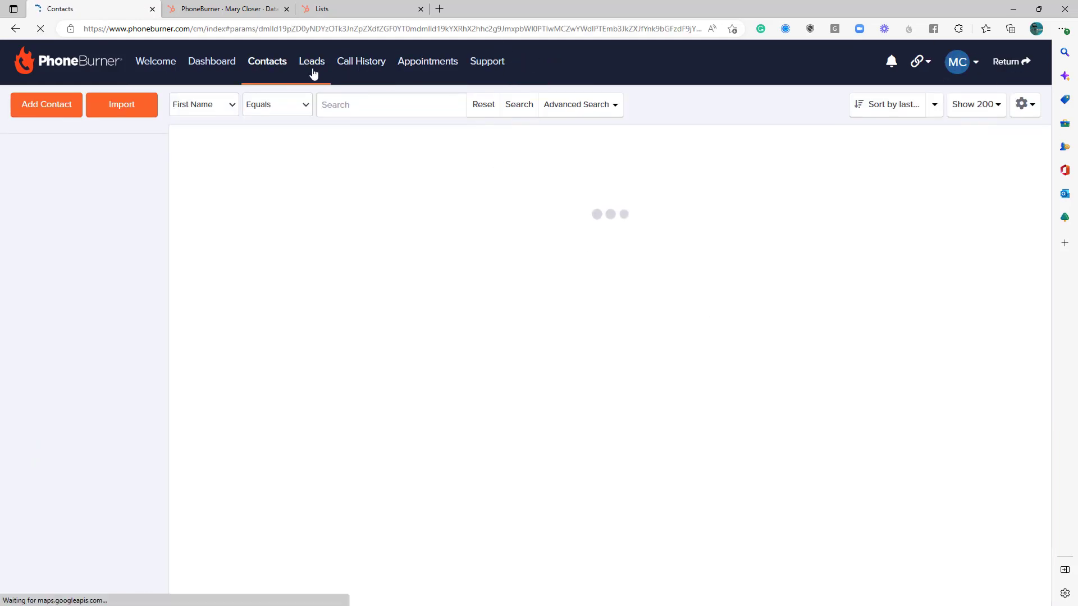
click(312, 63)
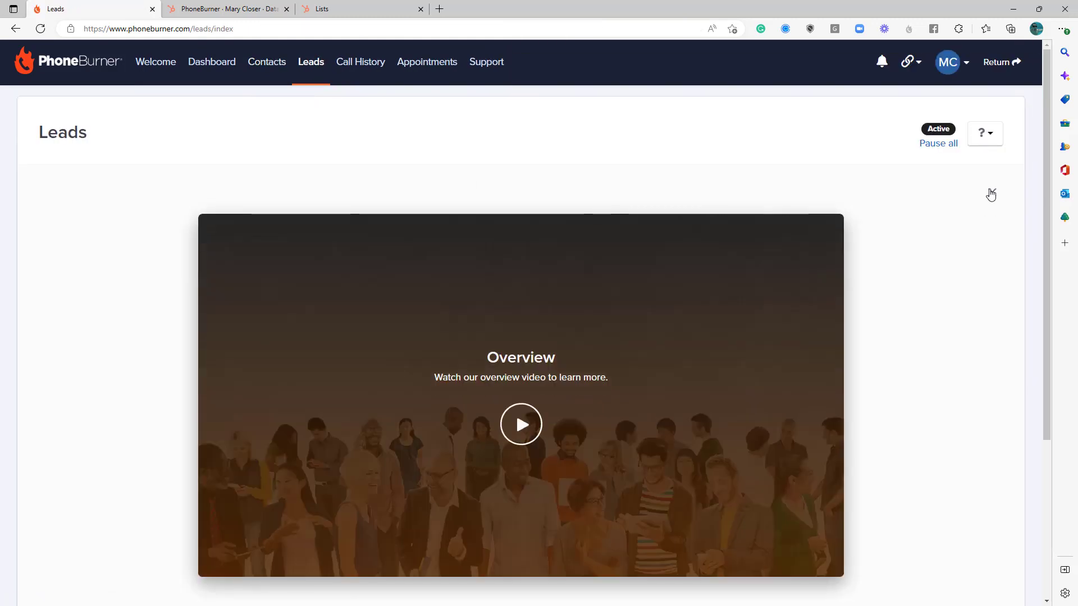
click(991, 193)
click(162, 231)
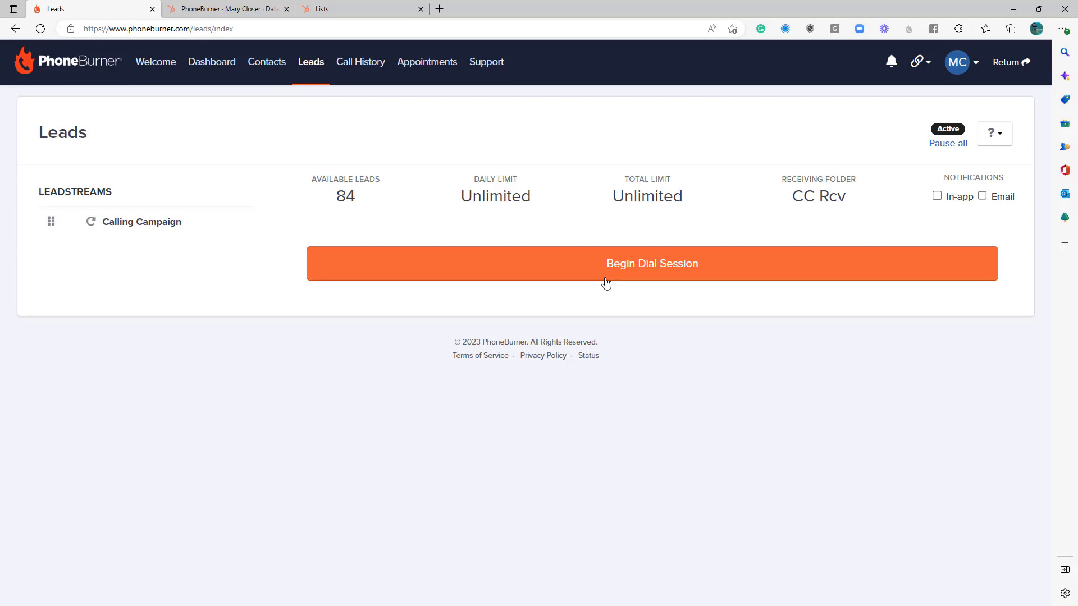
Browse the agent's CC Rcv and Calling Campaign contact folders.
click(270, 73)
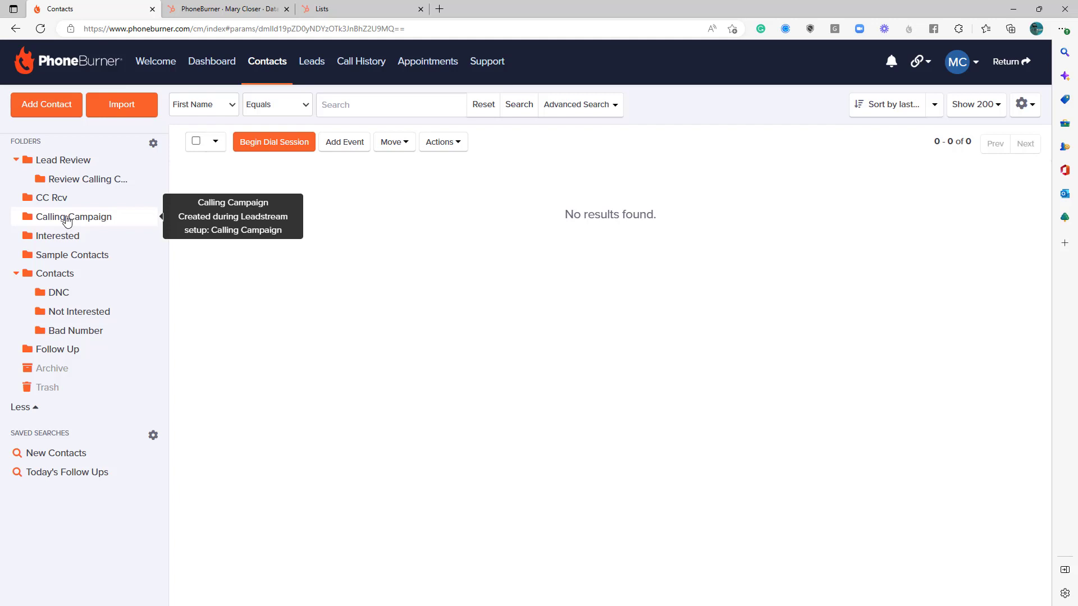
click(50, 201)
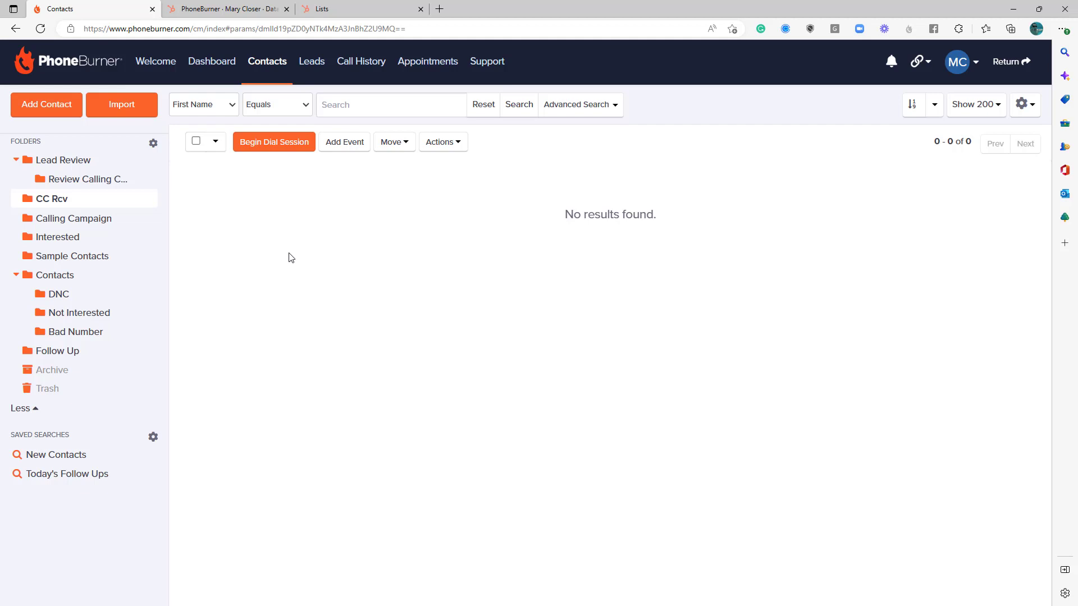
mouse_move(82, 227)
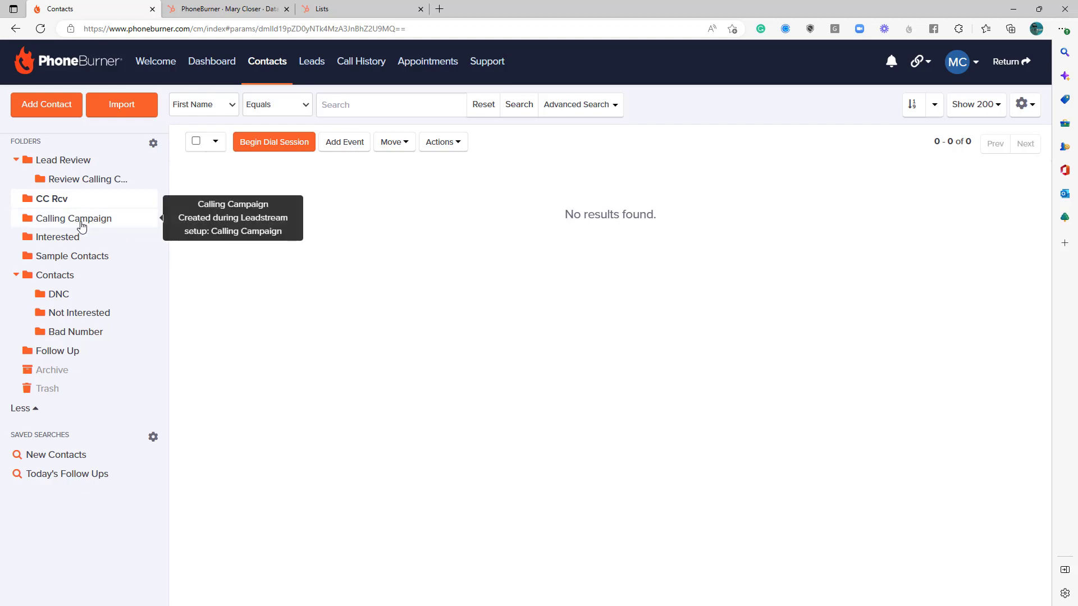
mouse_move(78, 203)
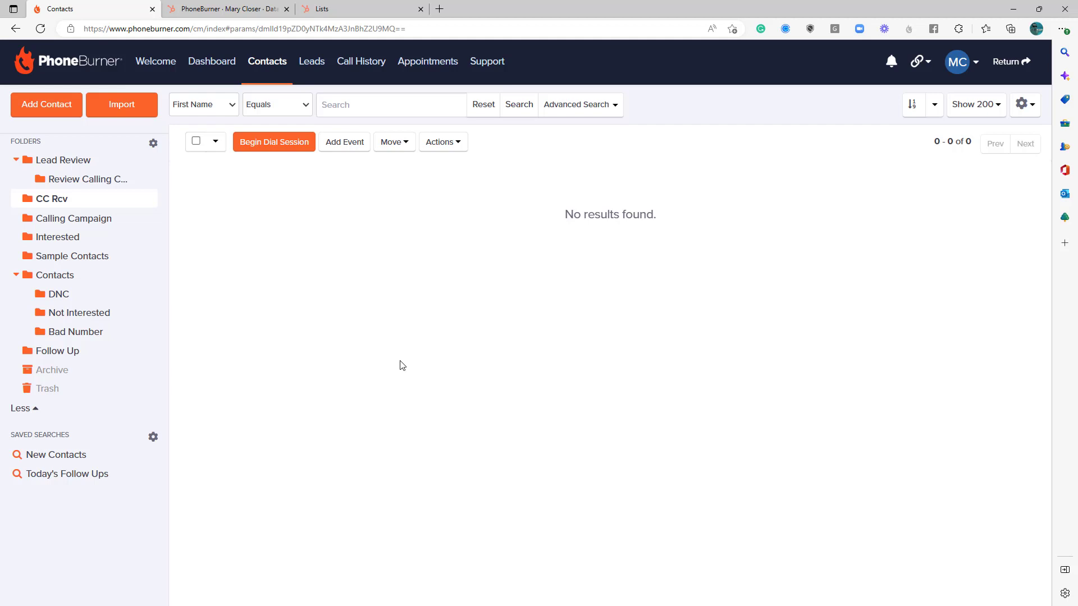
click(80, 222)
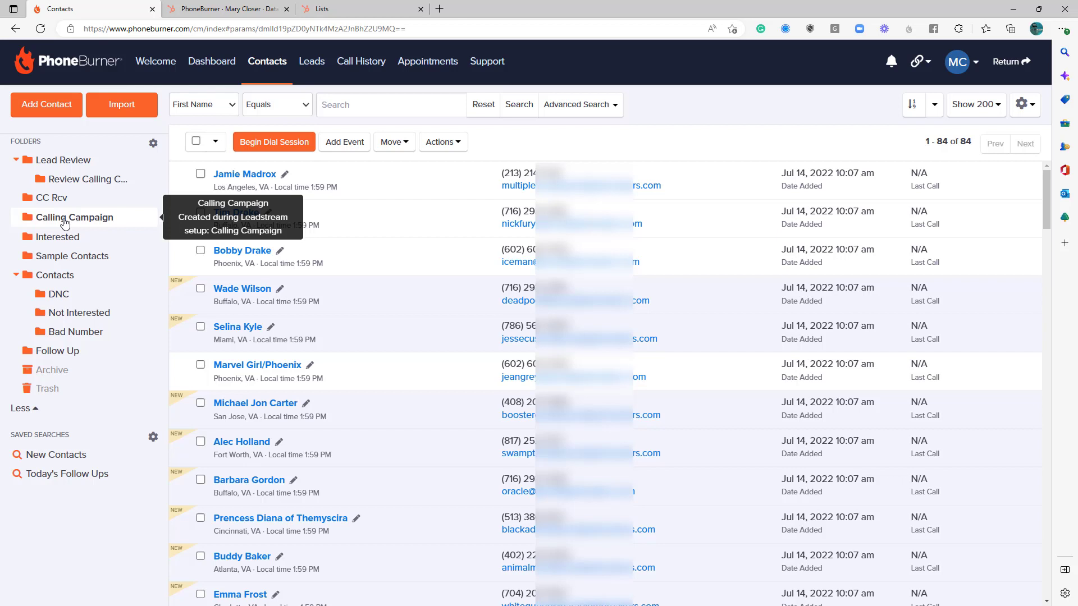
Begin a dial session from the agent's Calling Campaign LeadStream.
click(317, 65)
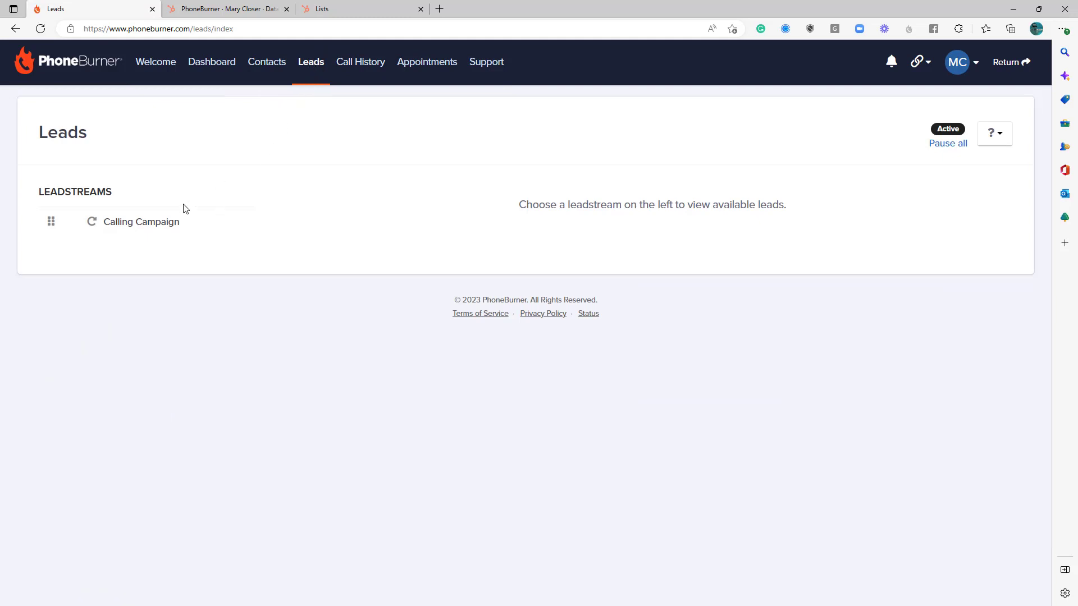
click(147, 221)
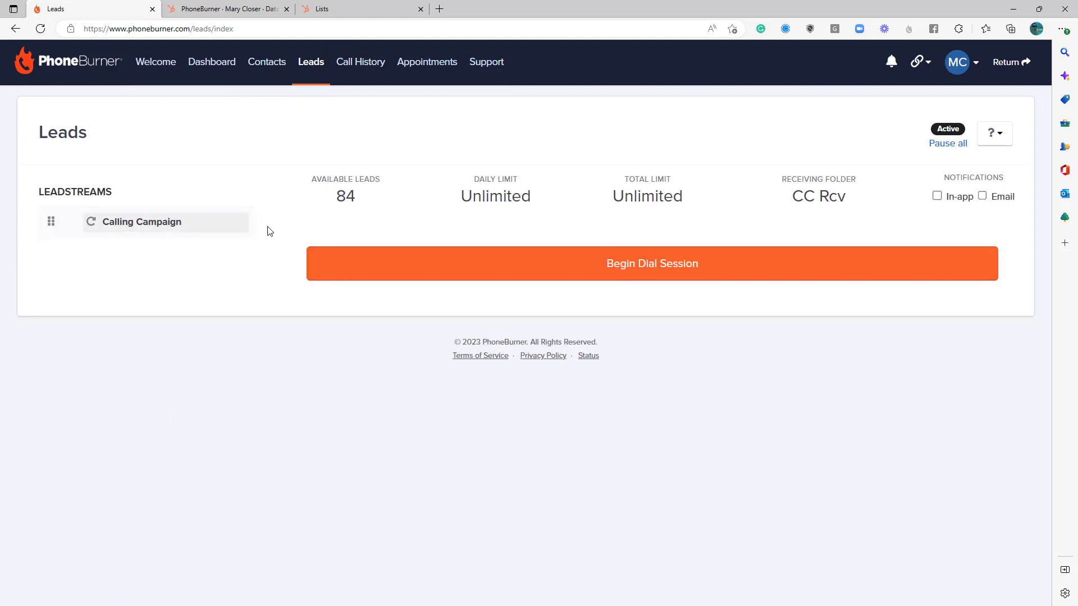
click(623, 272)
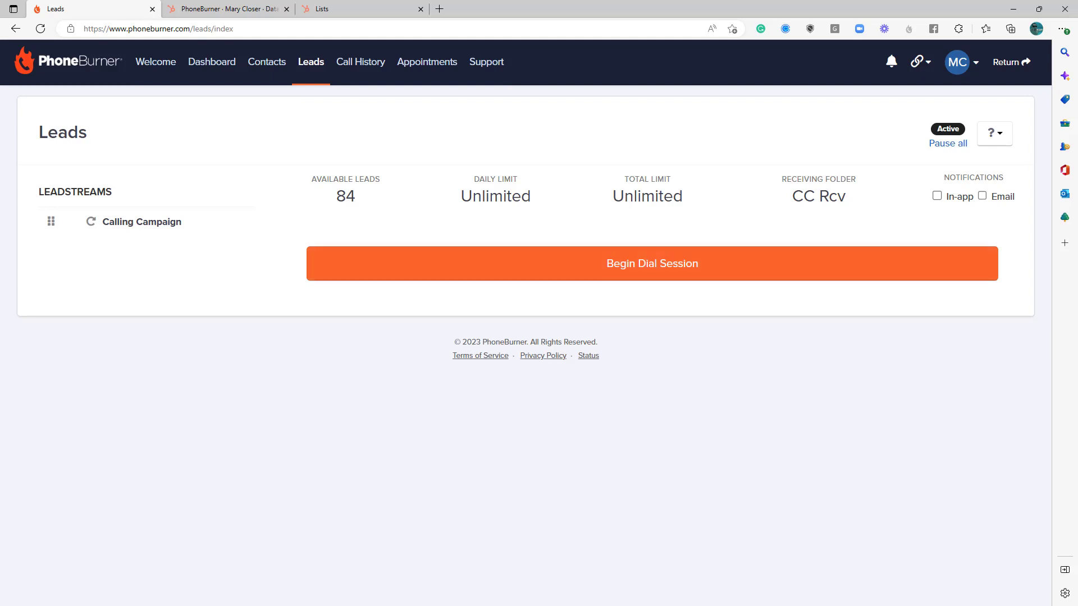